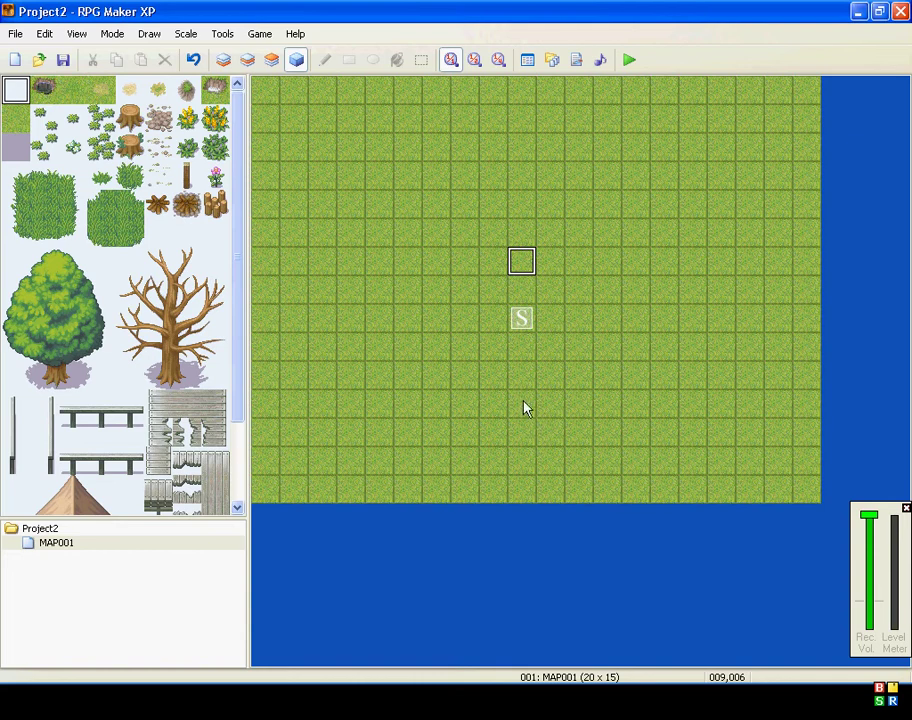
Create event EV001 on a MAP001 tile, cancelling a trial Show Text so its command list stays empty.
{"action": "double_click", "coordinate": [521, 263]}
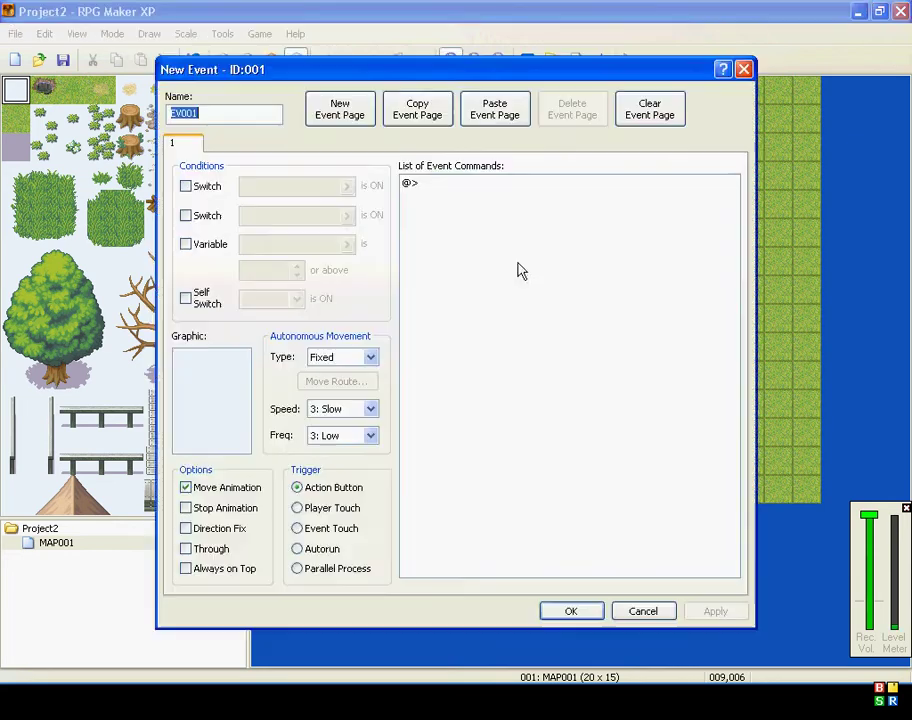
{"action": "double_click", "coordinate": [418, 187]}
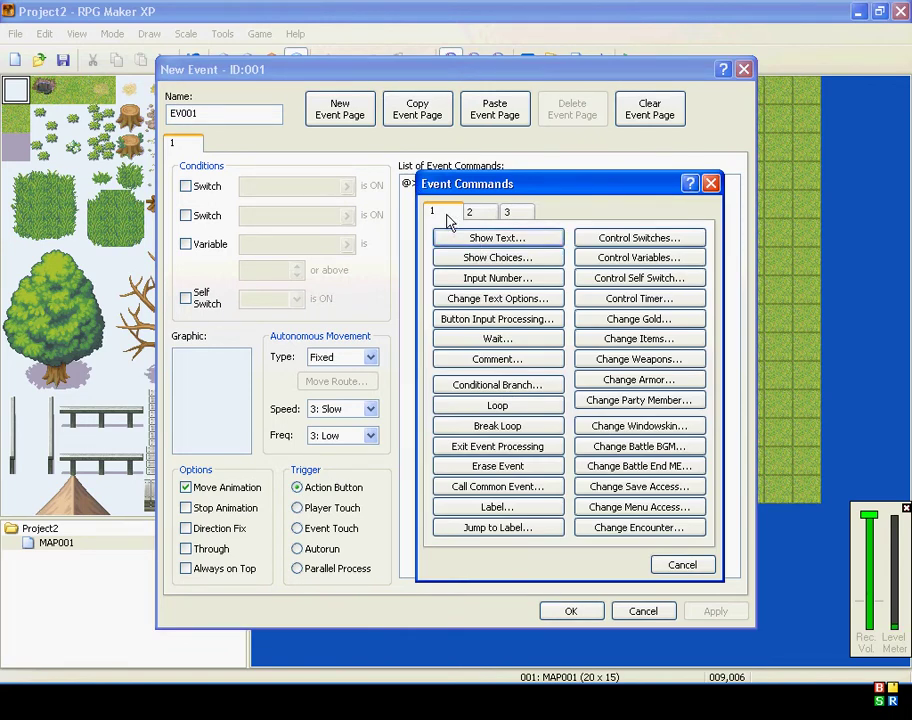
{"action": "left_click", "coordinate": [449, 244]}
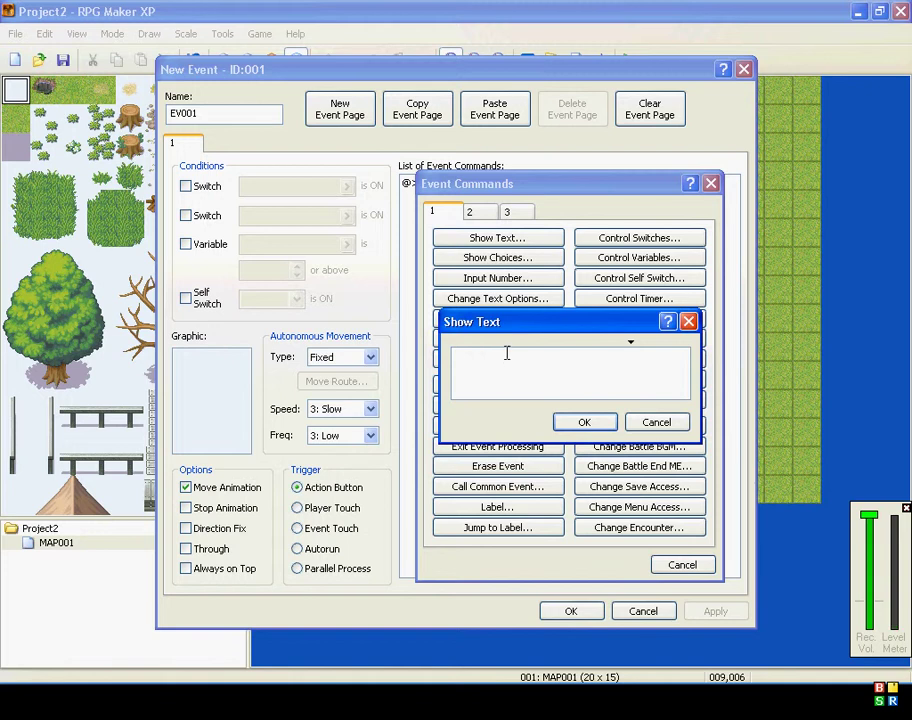
{"action": "left_click", "coordinate": [648, 423]}
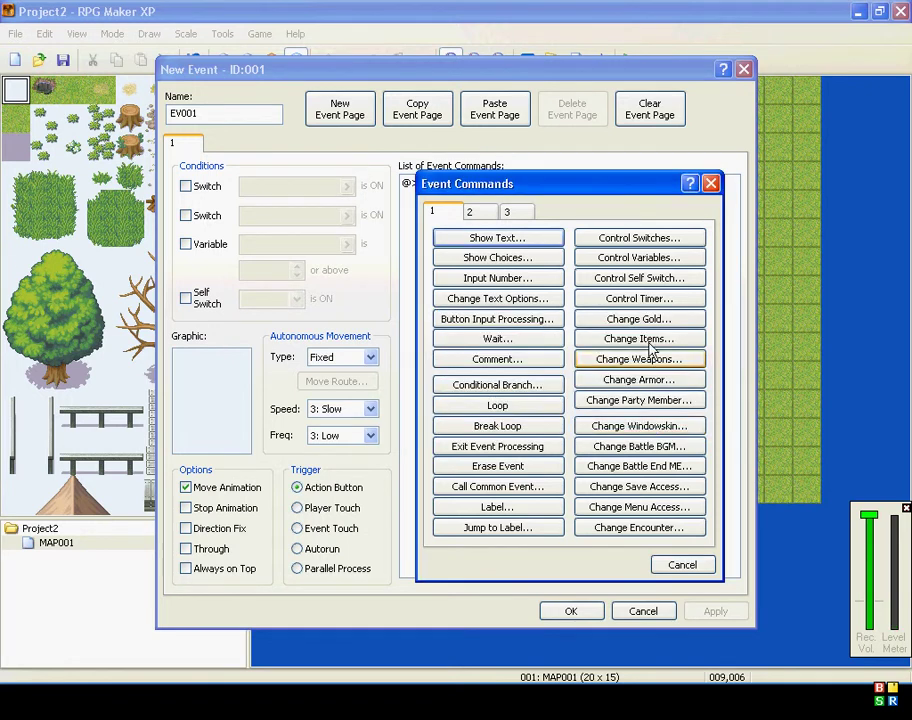
{"action": "left_click", "coordinate": [710, 183]}
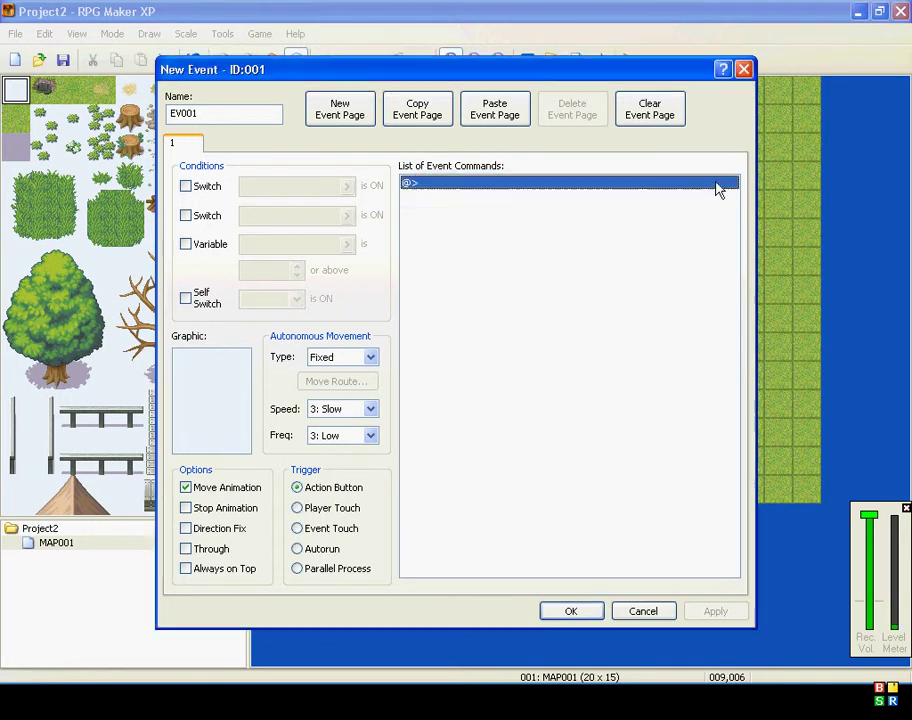
Open EV001's character graphic chooser and preview prisoner, civilian and monster sprites.
{"action": "double_click", "coordinate": [236, 434]}
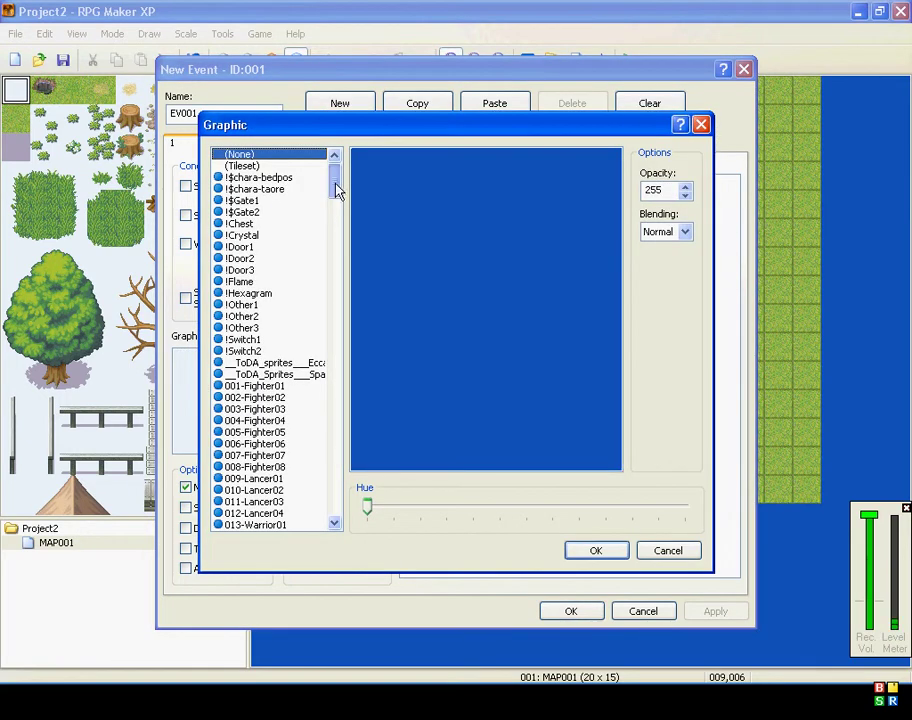
{"action": "mouse_move", "coordinate": [337, 192]}
{"action": "left_mouse_down"}
{"action": "mouse_move", "coordinate": [340, 346]}
{"action": "mouse_move", "coordinate": [332, 366]}
{"action": "left_mouse_up"}
{"action": "left_click", "coordinate": [262, 200]}
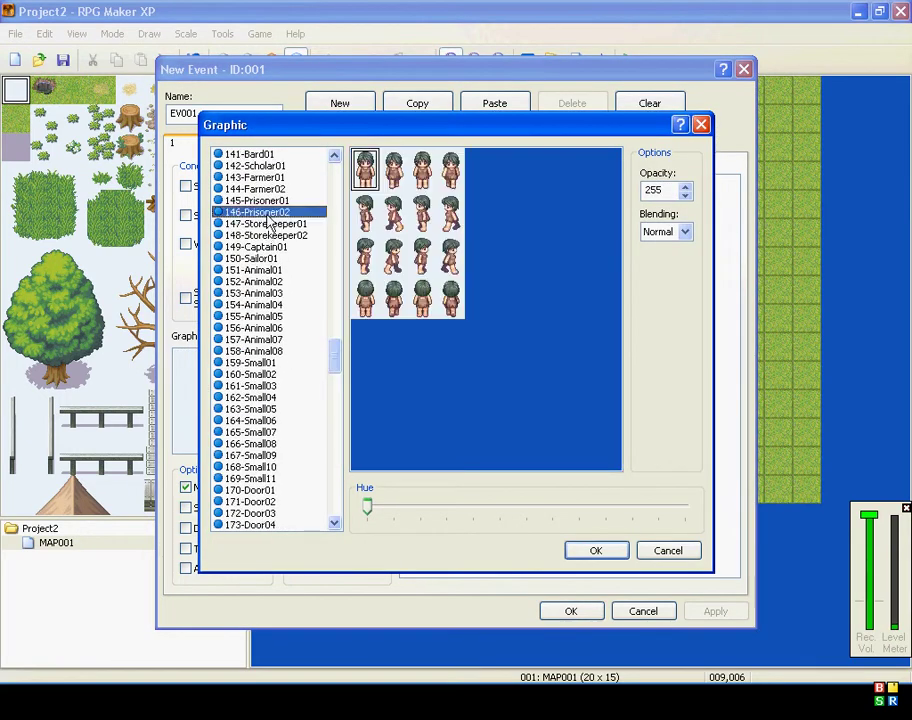
{"action": "scroll", "coordinate": [270, 210], "scroll_direction": "up", "scroll_amount": 5}
{"action": "left_click", "coordinate": [268, 200]}
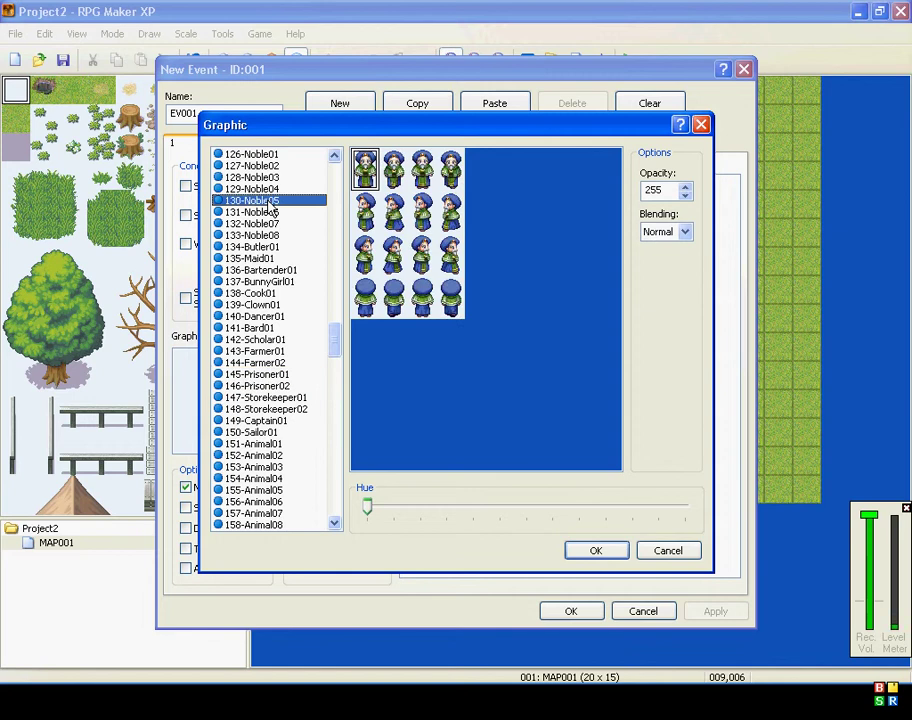
{"action": "scroll", "coordinate": [268, 200], "scroll_direction": "up", "scroll_amount": 3}
{"action": "scroll", "coordinate": [268, 200], "scroll_direction": "up", "scroll_amount": 2}
{"action": "scroll", "coordinate": [268, 200], "scroll_direction": "up", "scroll_amount": 2}
{"action": "left_click", "coordinate": [268, 200]}
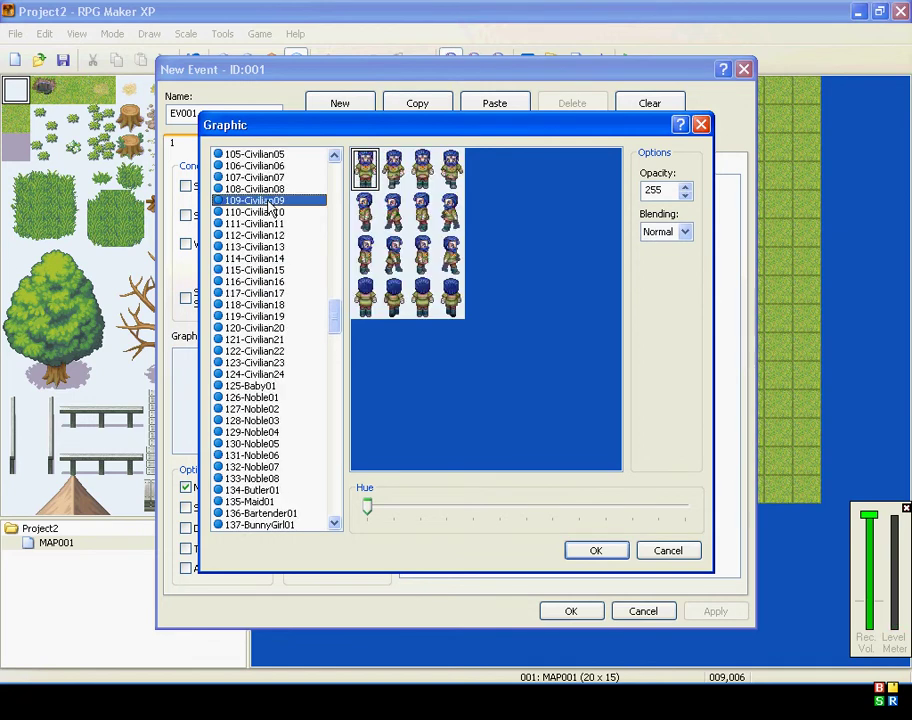
{"action": "scroll", "coordinate": [268, 200], "scroll_direction": "up", "scroll_amount": 2}
{"action": "left_click", "coordinate": [268, 200]}
{"action": "scroll", "coordinate": [268, 200], "scroll_direction": "up", "scroll_amount": 2}
{"action": "left_click", "coordinate": [268, 200]}
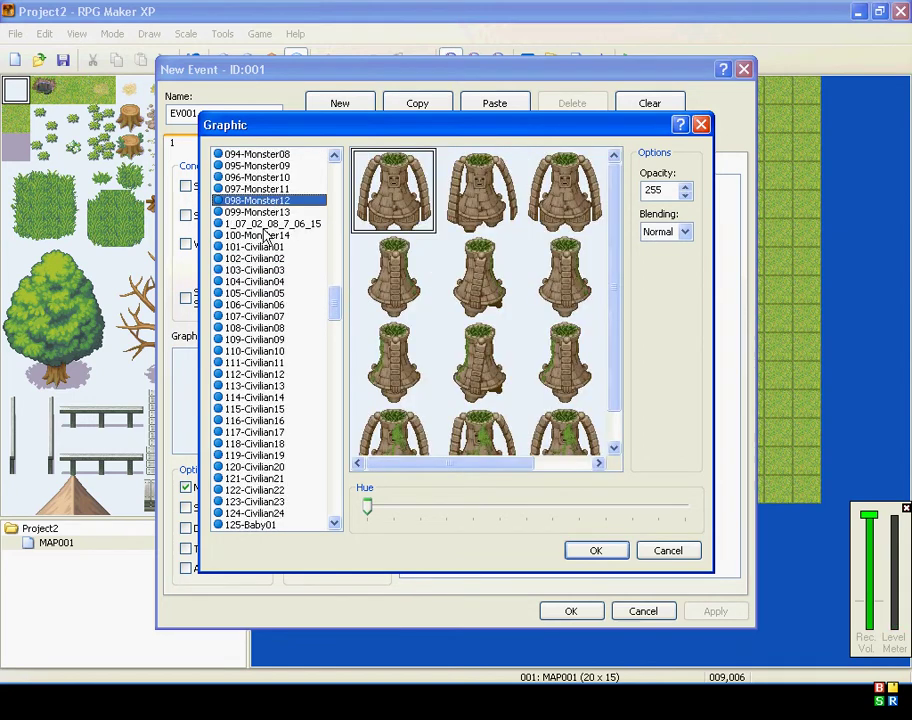
Preview goblin and soldier sprites and pick the red-caped soldier character.
{"action": "scroll", "coordinate": [265, 232], "scroll_direction": "up", "scroll_amount": 7}
{"action": "left_click", "coordinate": [265, 226]}
{"action": "scroll", "coordinate": [263, 232], "scroll_direction": "up", "scroll_amount": 3}
{"action": "scroll", "coordinate": [262, 232], "scroll_direction": "up", "scroll_amount": 2}
{"action": "left_click", "coordinate": [262, 226]}
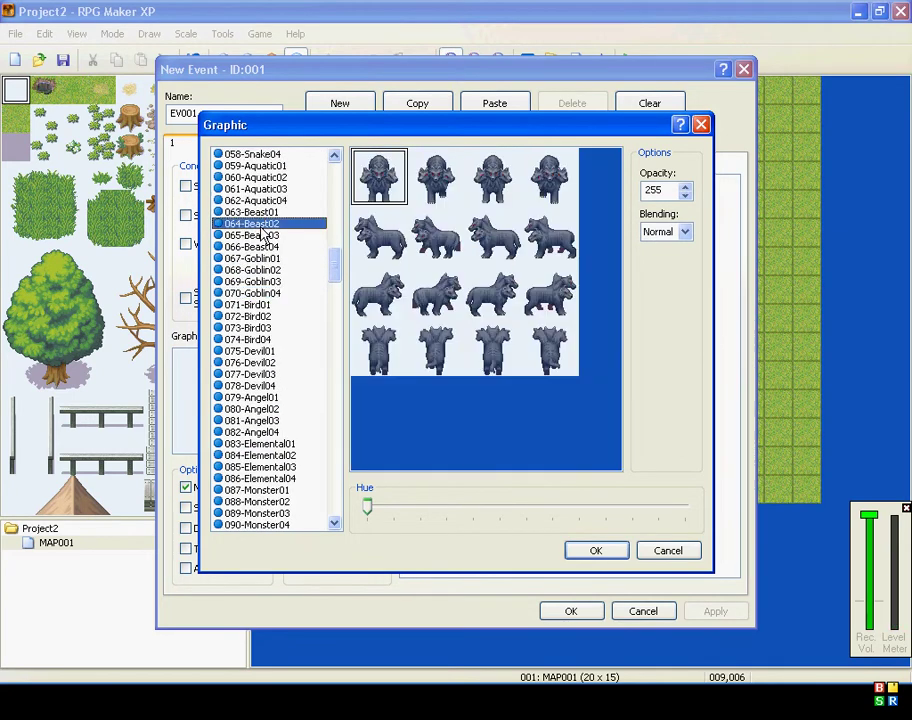
{"action": "scroll", "coordinate": [262, 232], "scroll_direction": "up", "scroll_amount": 3}
{"action": "scroll", "coordinate": [262, 232], "scroll_direction": "up", "scroll_amount": 2}
{"action": "left_click", "coordinate": [262, 226]}
{"action": "scroll", "coordinate": [262, 232], "scroll_direction": "up", "scroll_amount": 3}
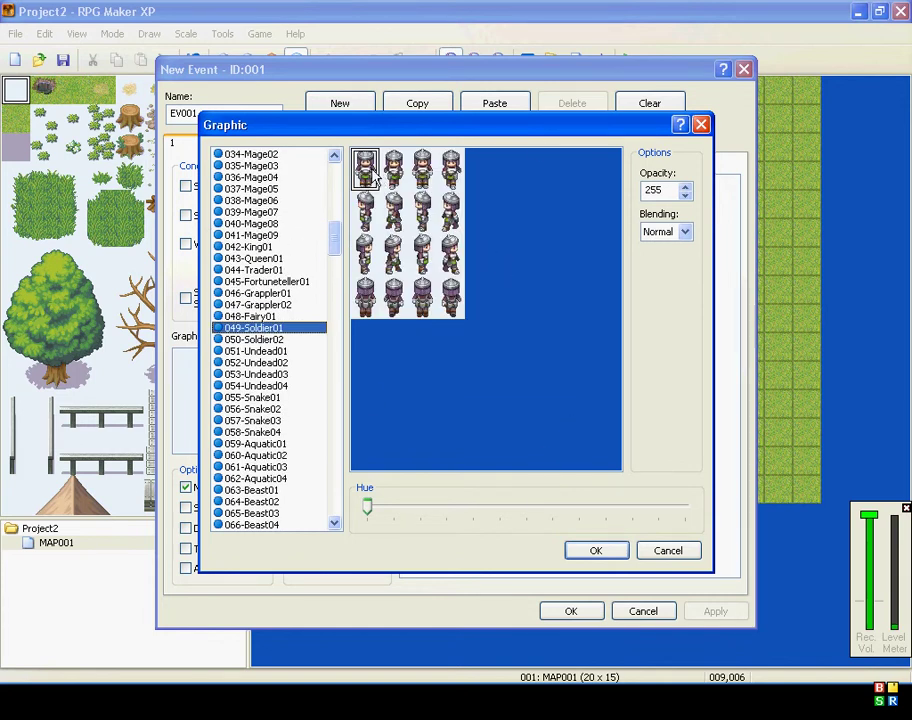
{"action": "left_click", "coordinate": [283, 341]}
Apply the soldier graphic, add the message 'Halt, this area is off limits', and confirm with Action Button trigger.
{"action": "left_click", "coordinate": [602, 551]}
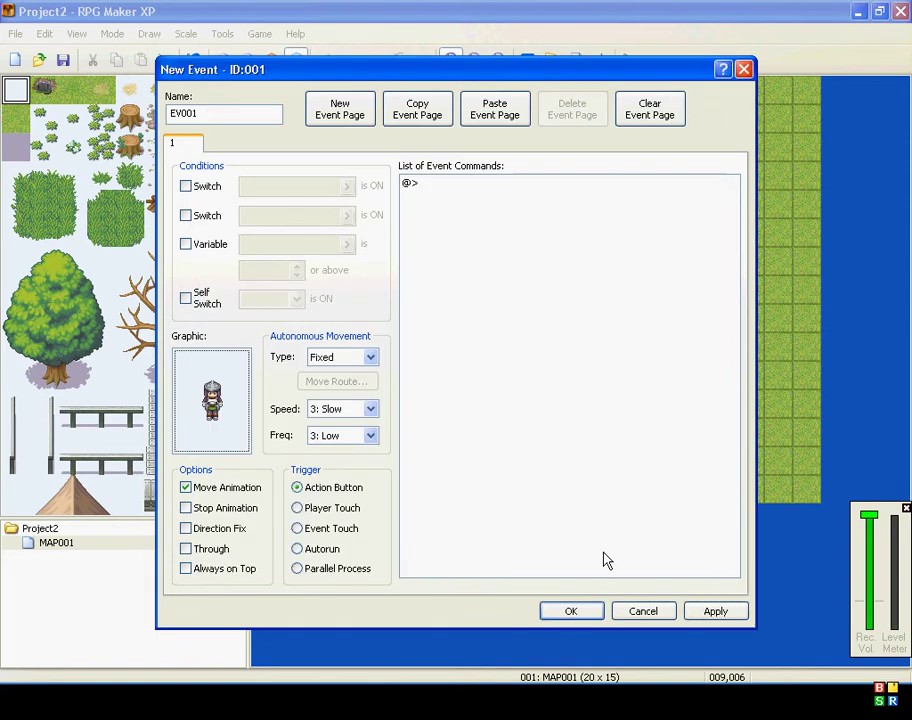
{"action": "double_click", "coordinate": [465, 187]}
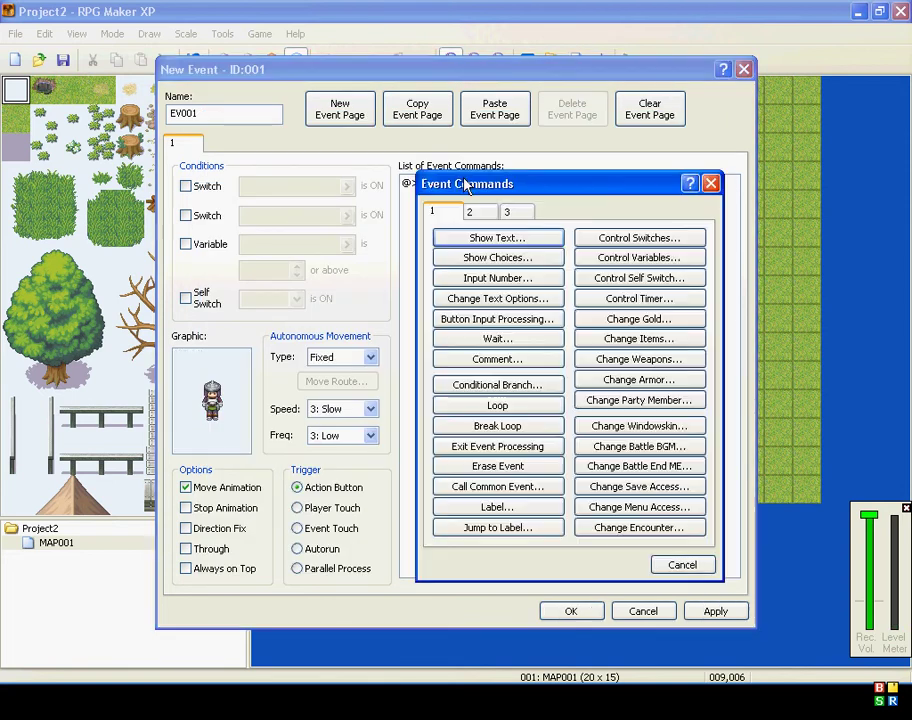
{"action": "left_click", "coordinate": [468, 238]}
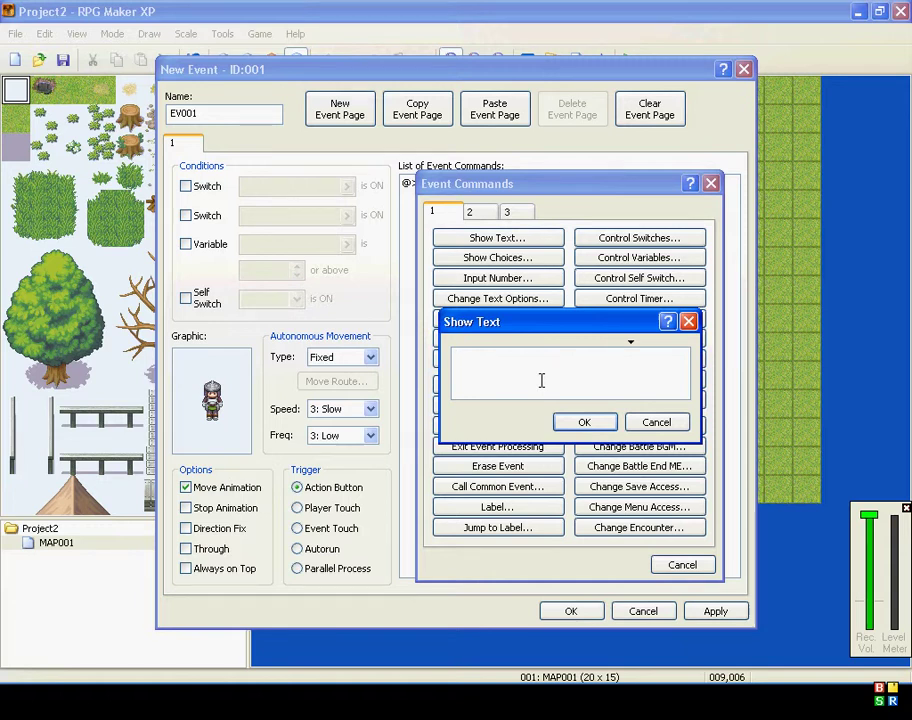
{"action": "type", "text": "H"}
{"action": "type", "text": " ar"}
{"action": "type", "text": "is off limits"}
{"action": "left_click", "coordinate": [584, 422]}
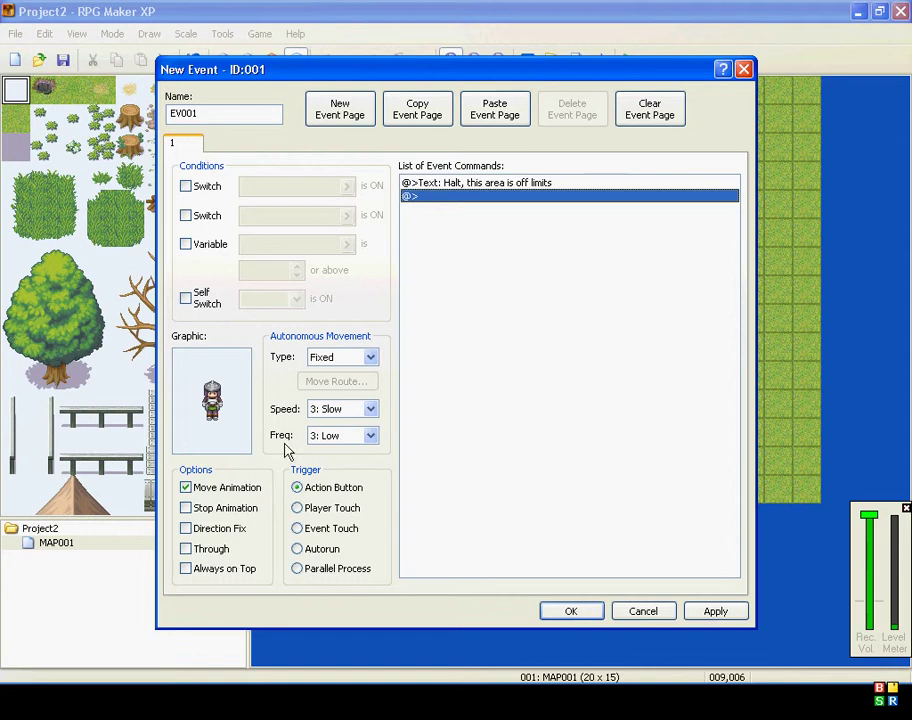
{"action": "left_click", "coordinate": [310, 492]}
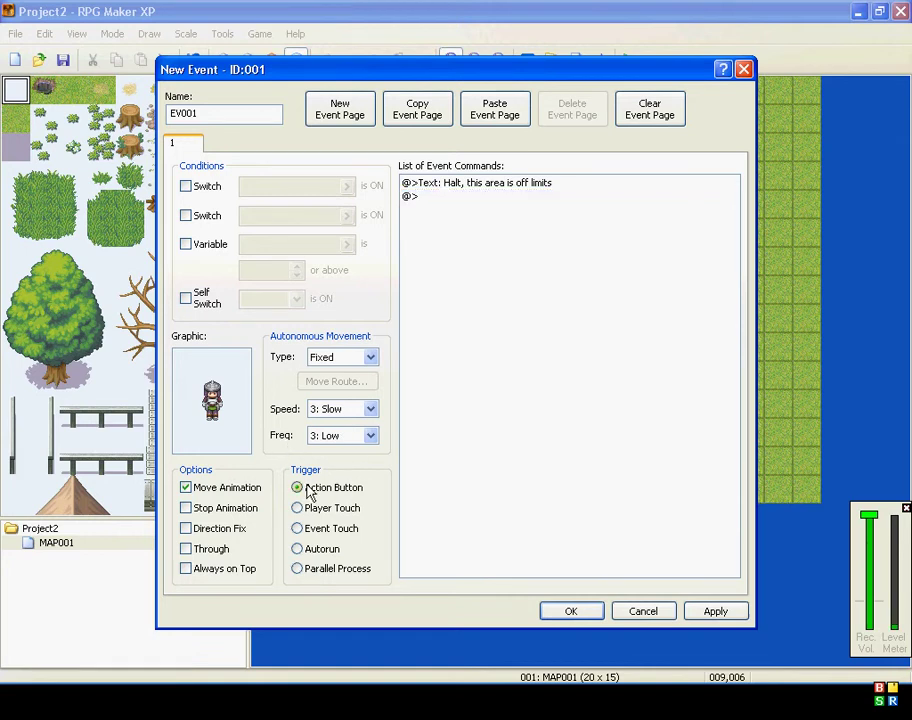
{"action": "left_click", "coordinate": [582, 613]}
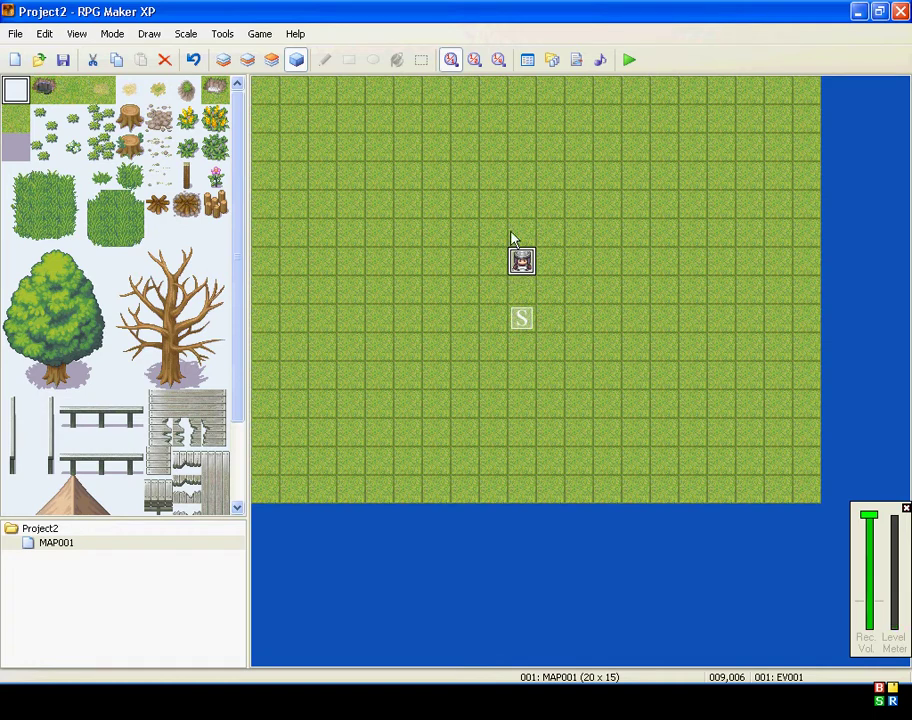
Save and playtest a new game, walking the hero up to the guard to read its Halt message.
{"action": "left_click", "coordinate": [629, 59]}
{"action": "left_click", "coordinate": [409, 375]}
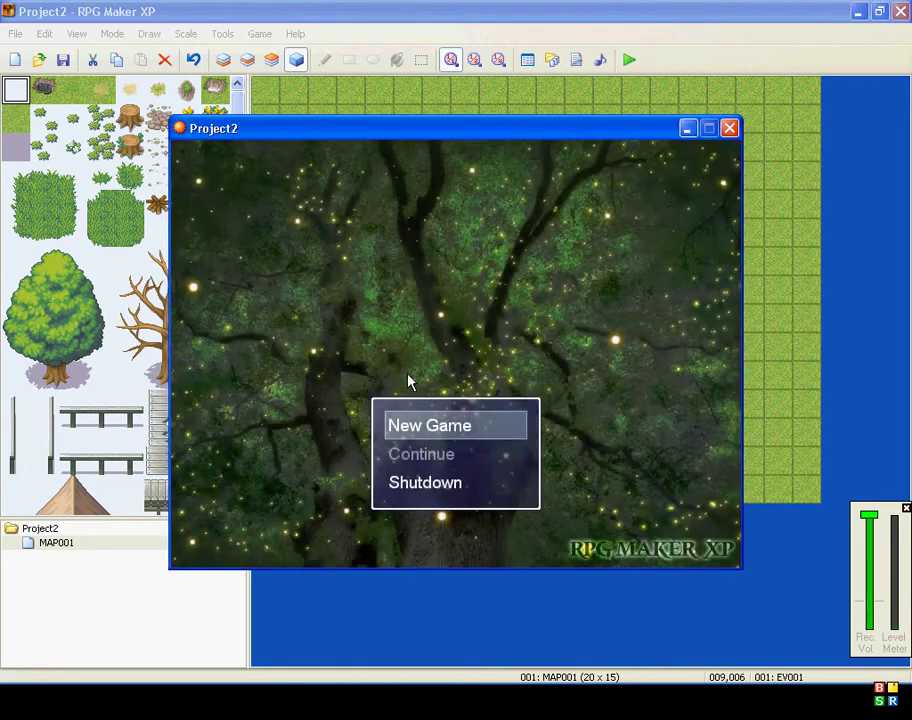
{"action": "key", "text": "Return"}
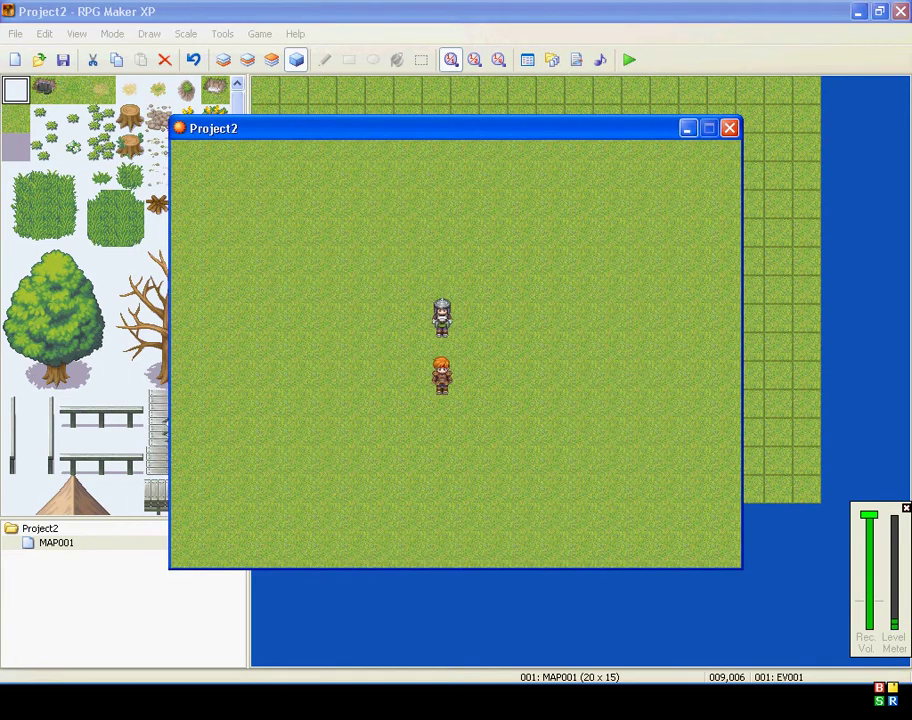
{"action": "key", "text": "Down"}
{"action": "key", "text": "Left"}
{"action": "key", "text": "Up"}
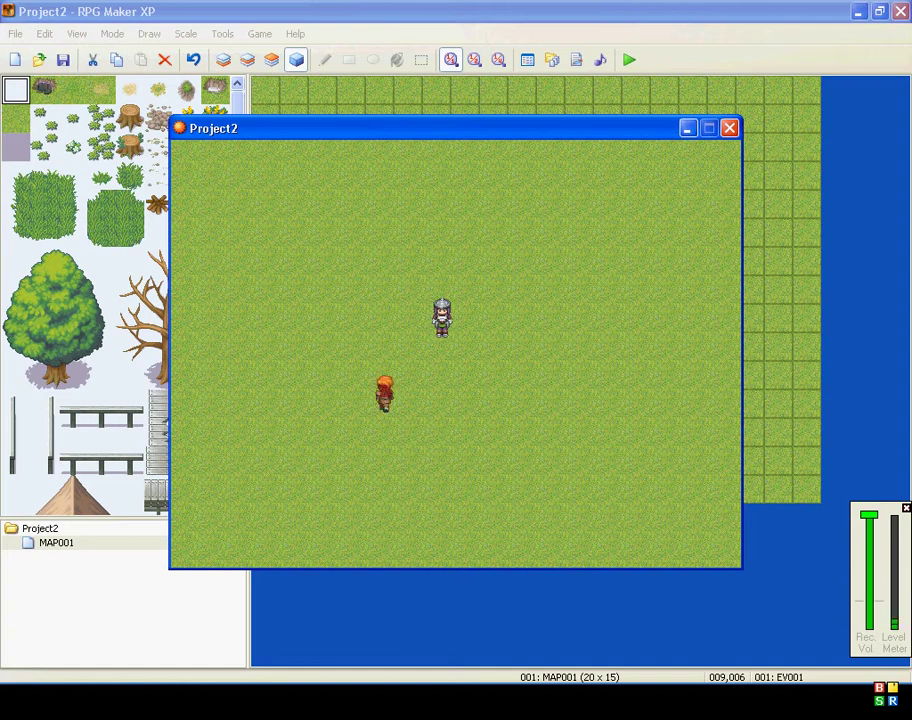
{"action": "key", "text": "Right"}
{"action": "key", "text": "Right"}
{"action": "key", "text": "Down"}
{"action": "key", "text": "Left"}
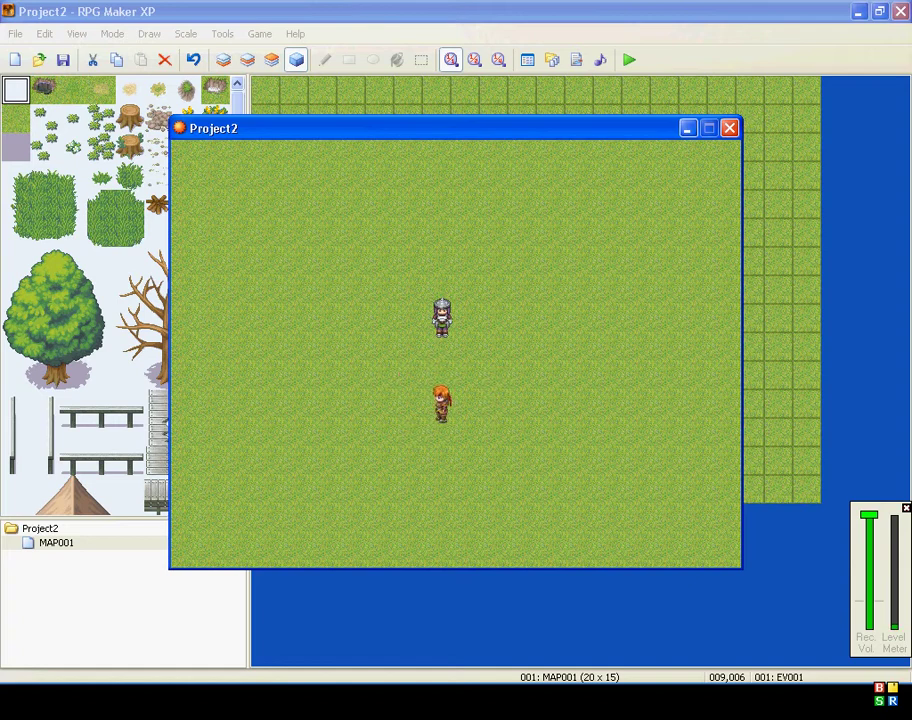
{"action": "key", "text": "Up"}
{"action": "key", "text": "Up"}
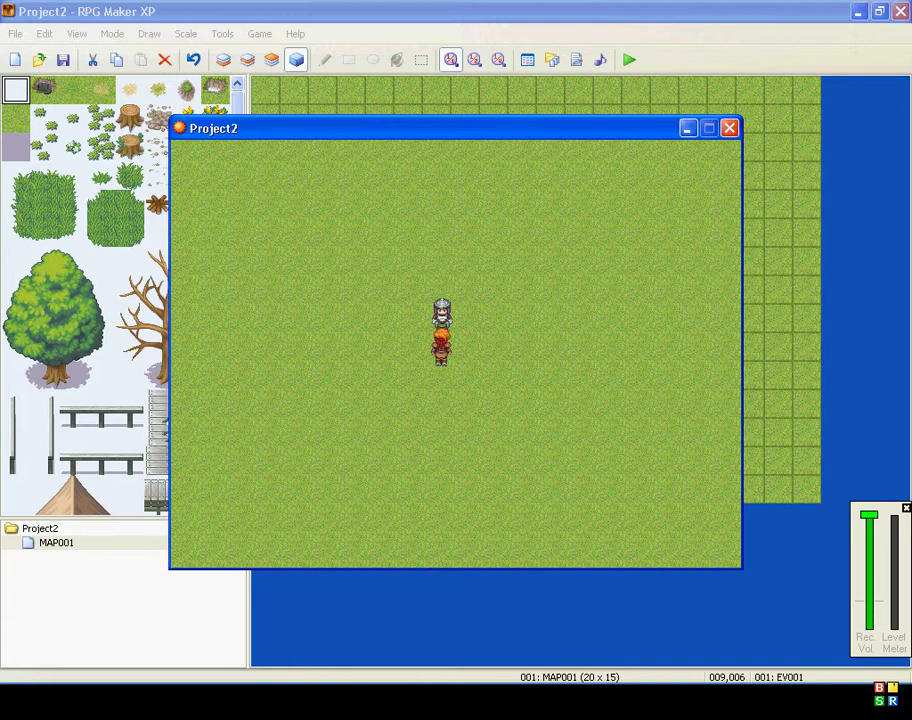
{"action": "key", "text": "Return"}
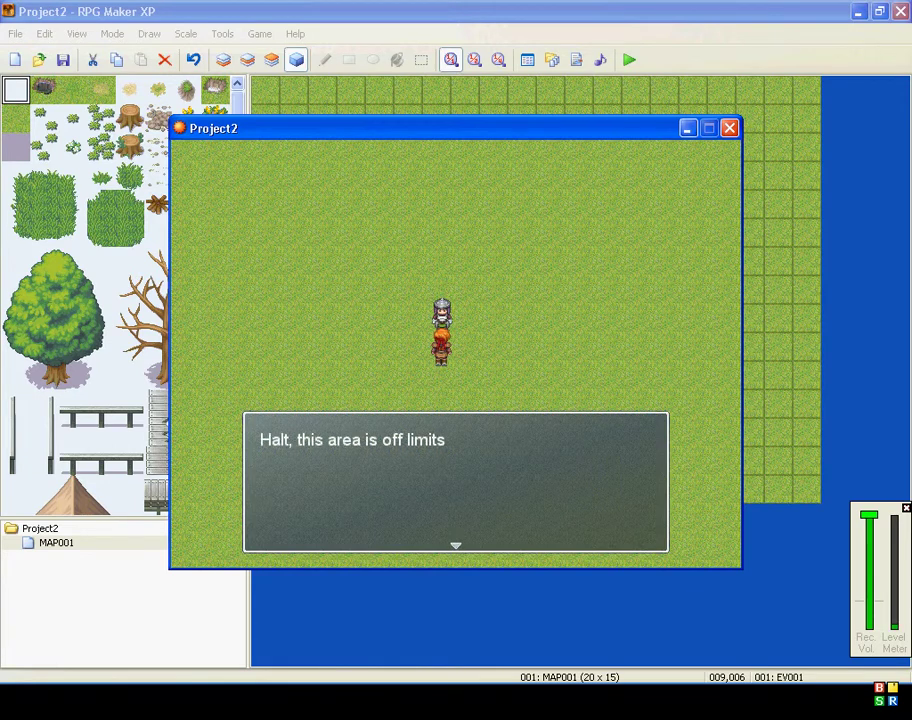
{"action": "key", "text": "Return"}
Talk to the guard again from other sides, then close the playtest.
{"action": "key", "text": "Right"}
{"action": "key", "text": "Up"}
{"action": "key", "text": "Left"}
{"action": "key", "text": "Return"}
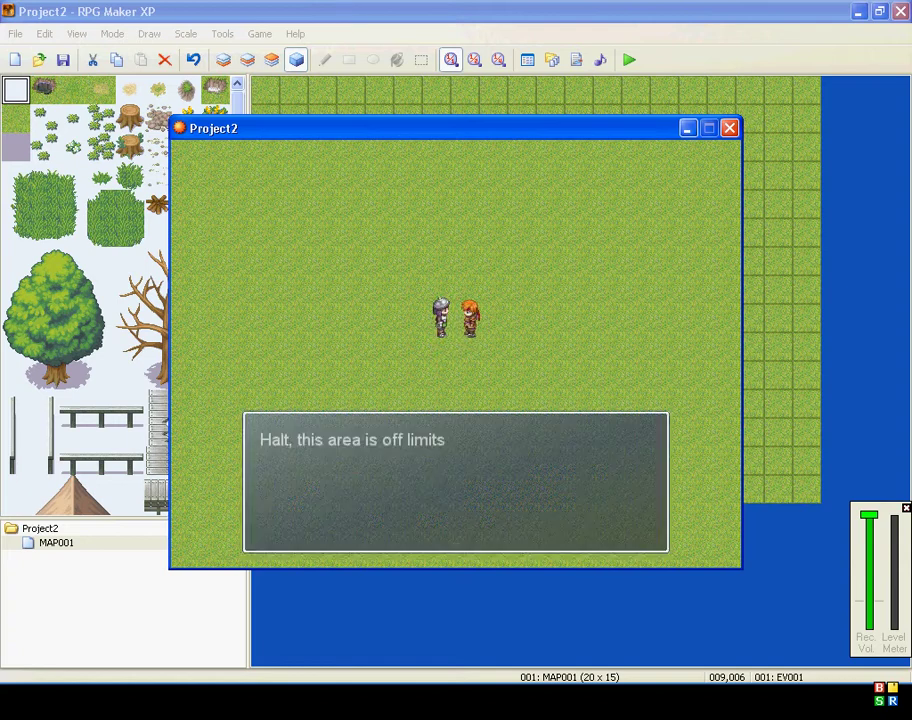
{"action": "key", "text": "Return"}
{"action": "key", "text": "Up"}
{"action": "key", "text": "Left"}
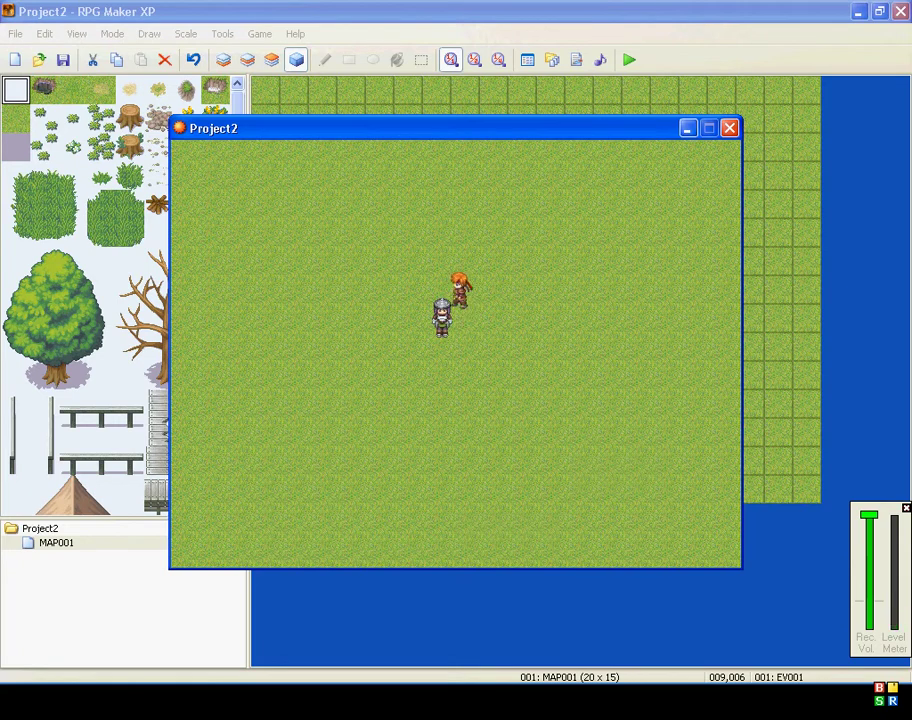
{"action": "key", "text": "Down"}
{"action": "key", "text": "Return"}
{"action": "key", "text": "Return"}
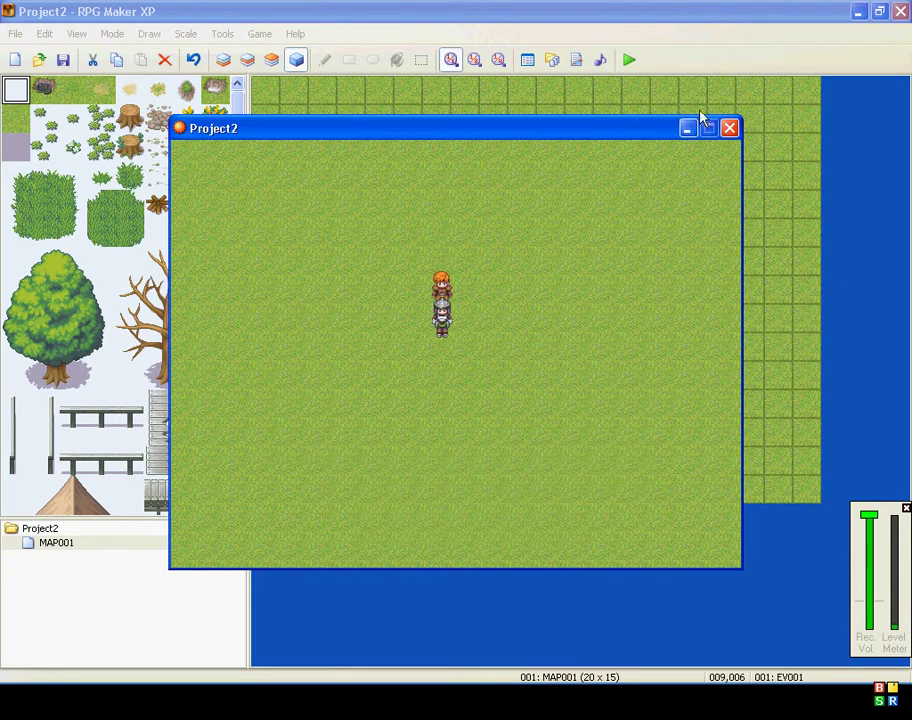
{"action": "left_click", "coordinate": [729, 128]}
Change the guard event's trigger to Player Touch and apply it.
{"action": "double_click", "coordinate": [522, 262]}
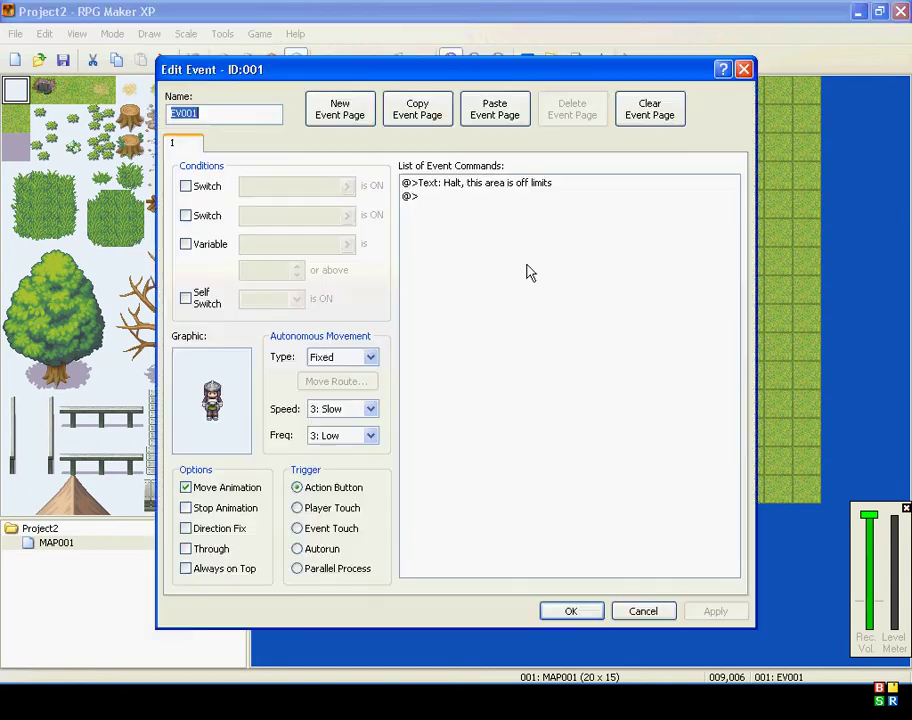
{"action": "left_click", "coordinate": [350, 512]}
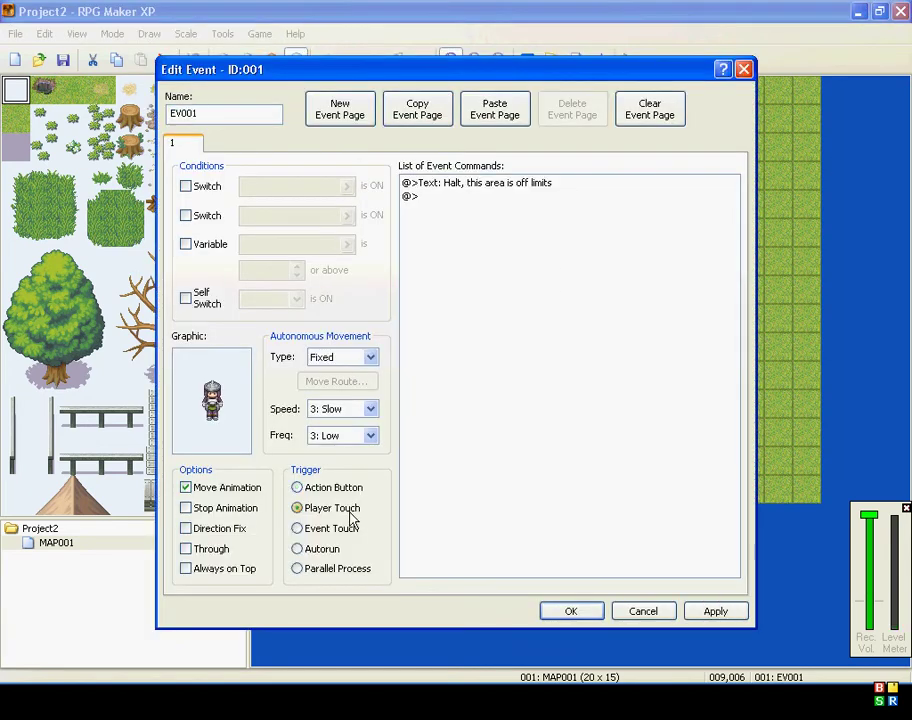
{"action": "left_click", "coordinate": [710, 612]}
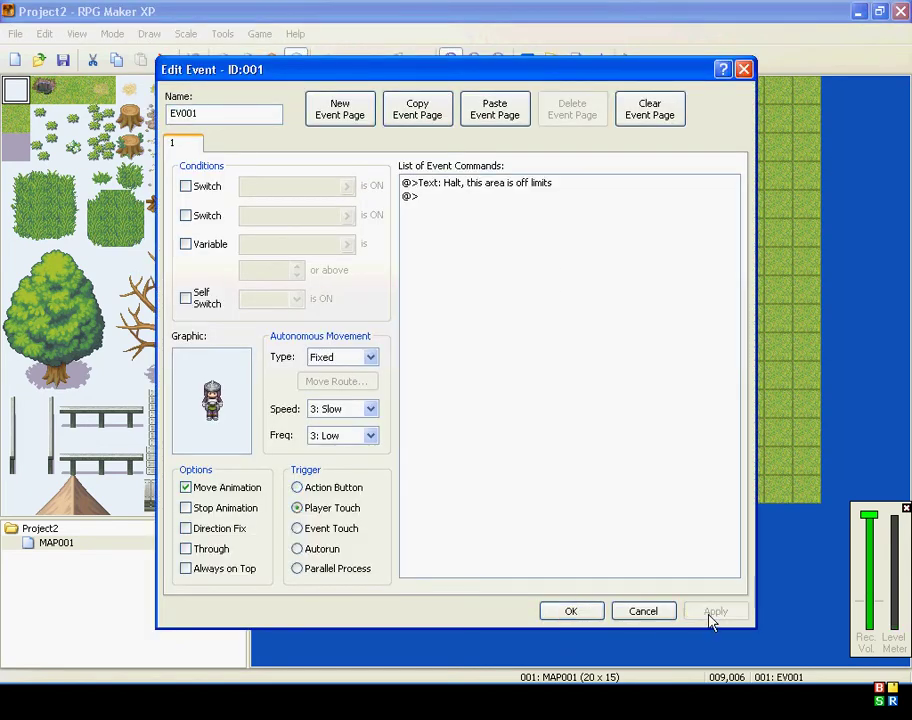
{"action": "left_click", "coordinate": [571, 611]}
{"action": "left_click", "coordinate": [629, 59]}
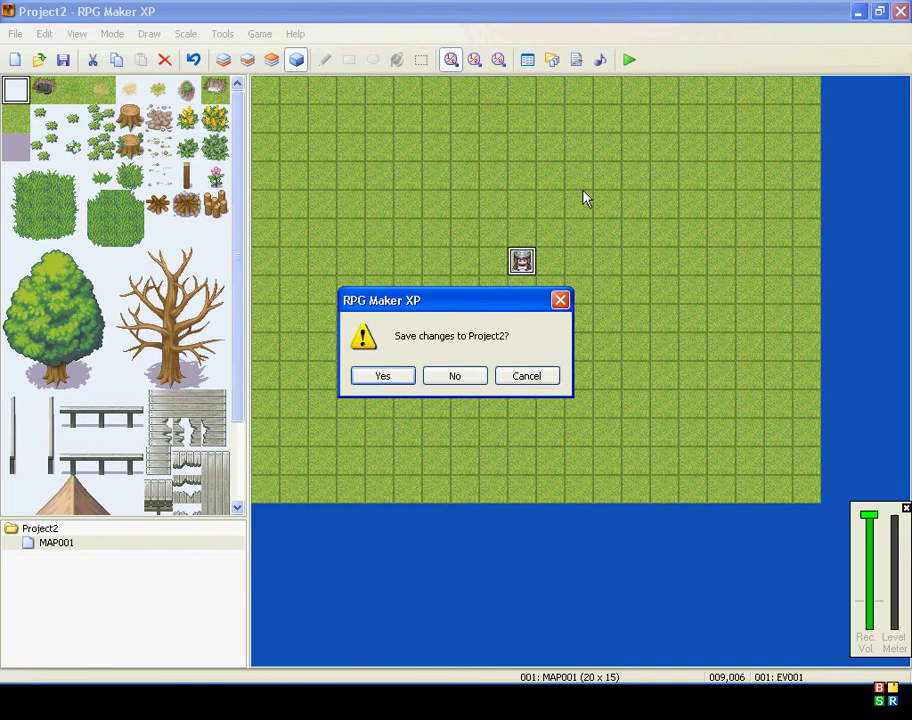
Save and start a new game, walking into the guard to trigger and dismiss the Halt message.
{"action": "left_click", "coordinate": [395, 376]}
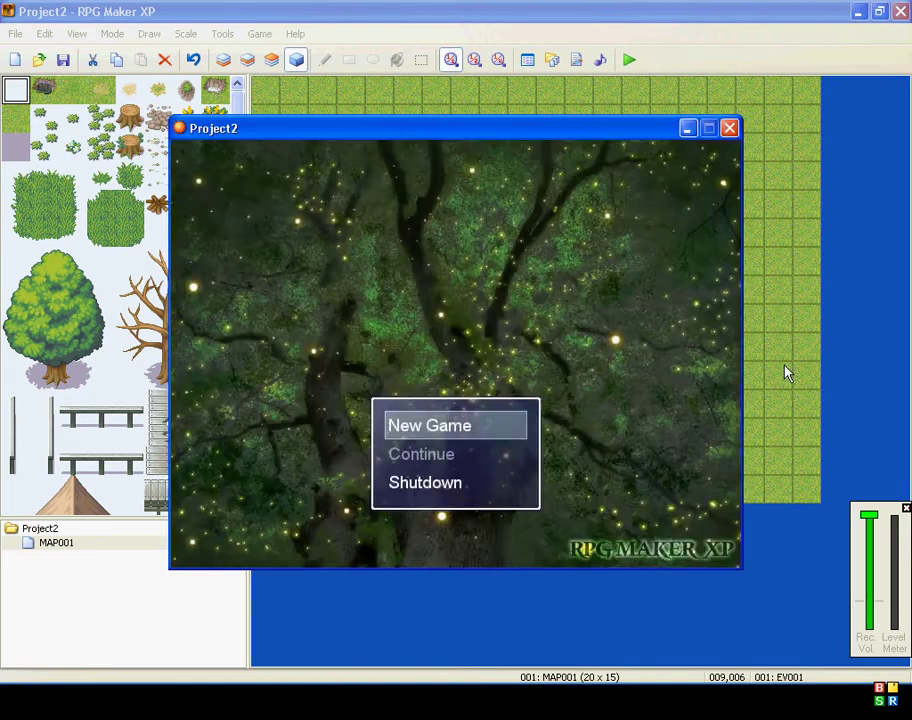
{"action": "key", "text": "Return"}
{"action": "key", "text": "Up"}
{"action": "key", "text": "Up"}
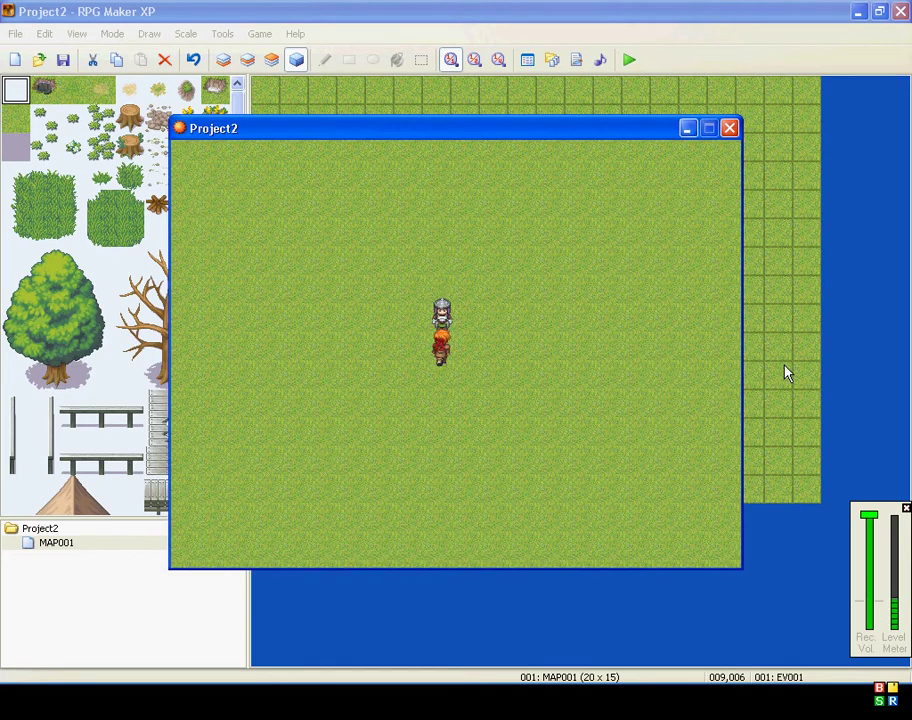
{"action": "key", "text": "Return"}
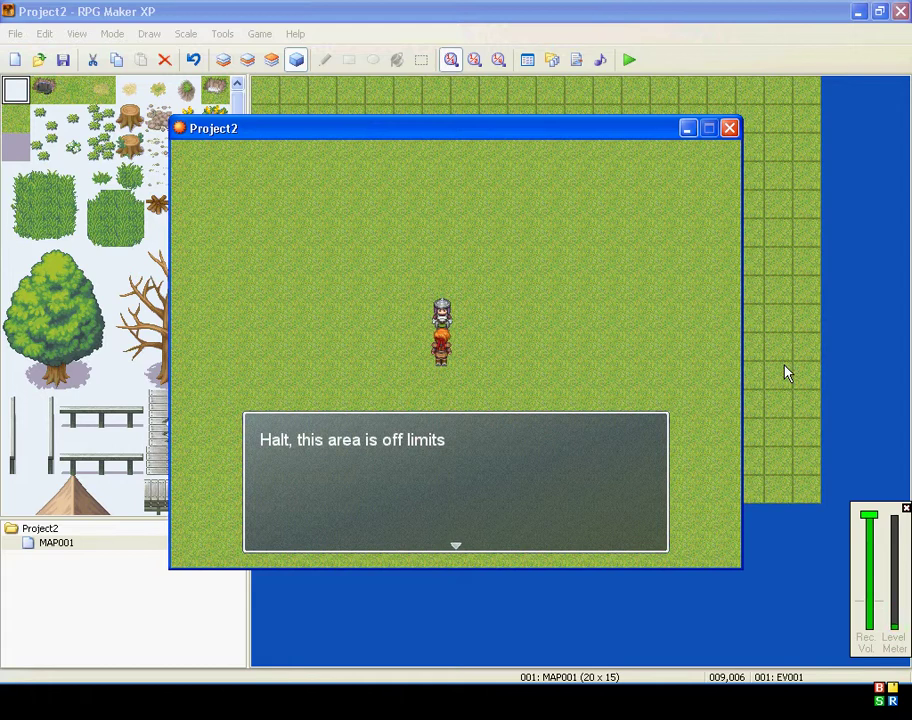
{"action": "key", "text": "Return"}
{"action": "key", "text": "Return"}
Step away and back into the guard, close the playtest, and choose the Event Touch trigger.
{"action": "key", "text": "Return"}
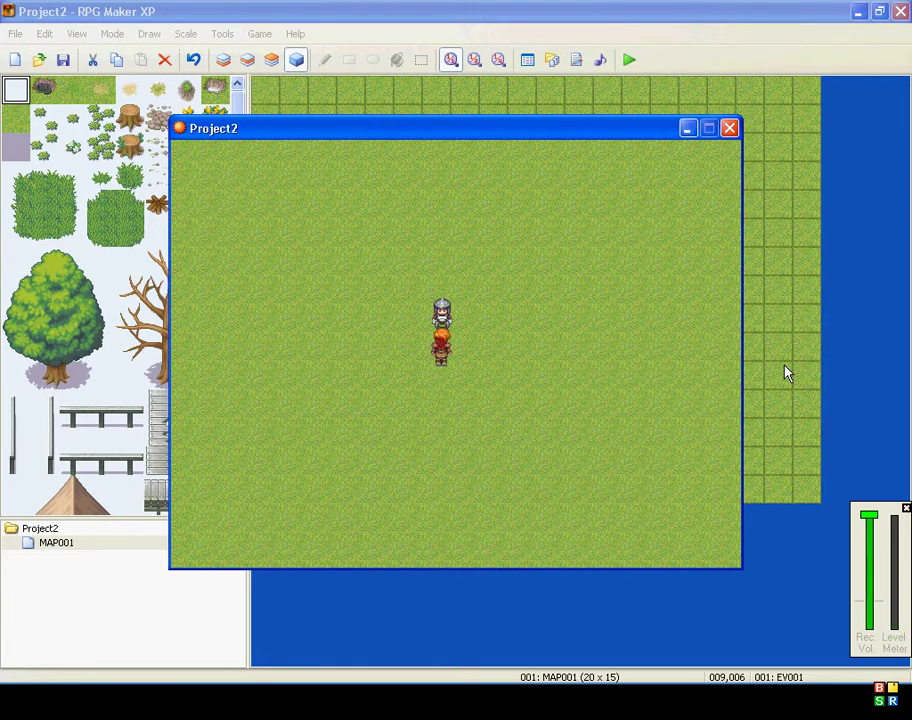
{"action": "key", "text": "Down"}
{"action": "key", "text": "Up"}
{"action": "key", "text": "Return"}
{"action": "left_click", "coordinate": [729, 128]}
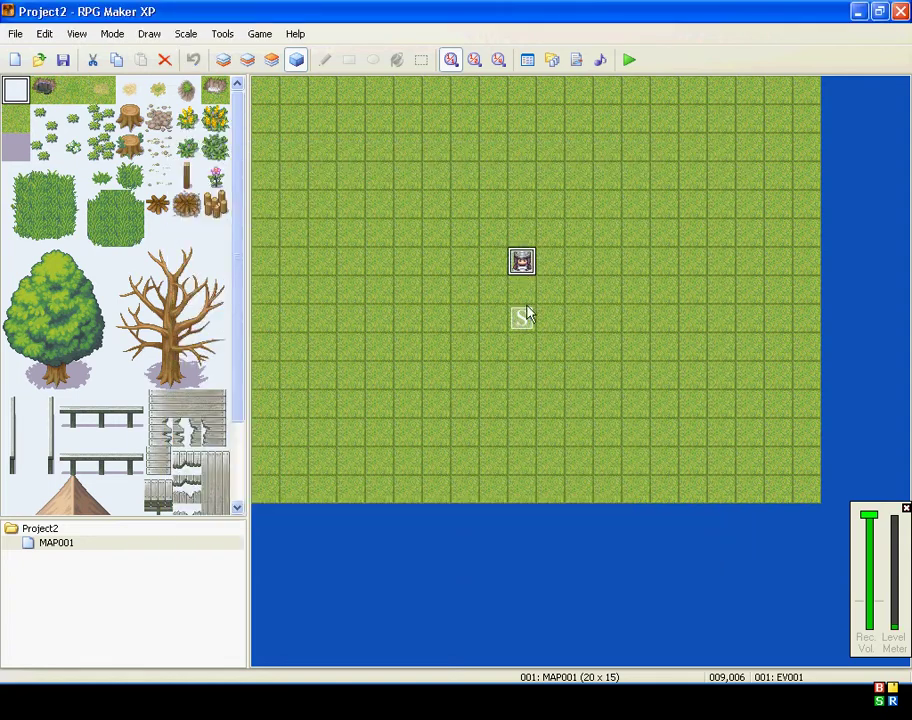
{"action": "double_click", "coordinate": [521, 263]}
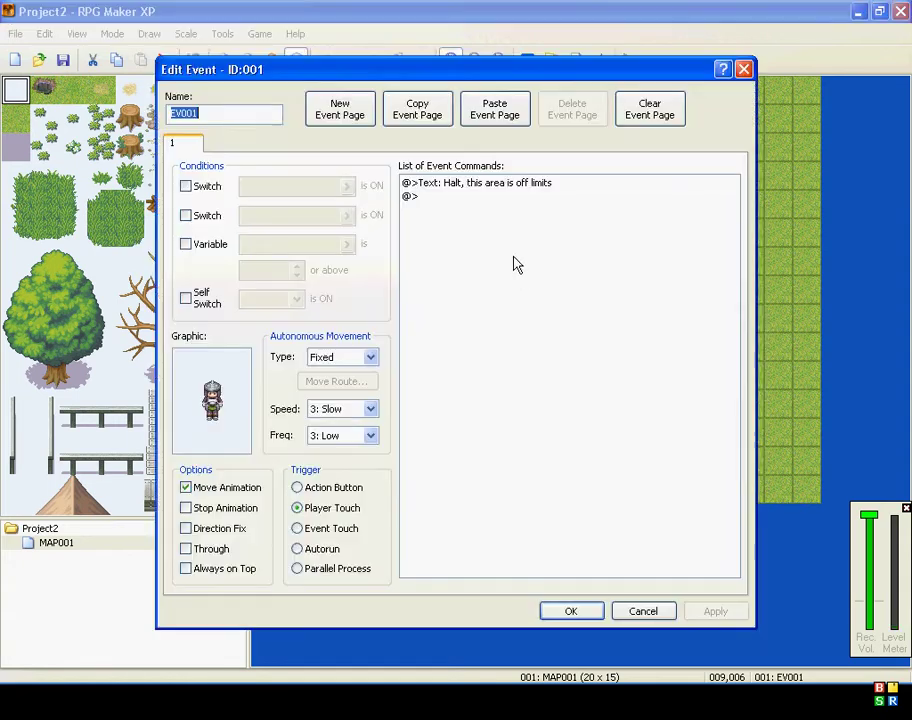
{"action": "left_click", "coordinate": [297, 528]}
Apply the Event Touch trigger, then save and playtest to see the guard's Halt message again.
{"action": "left_click", "coordinate": [714, 611]}
{"action": "left_click", "coordinate": [575, 614]}
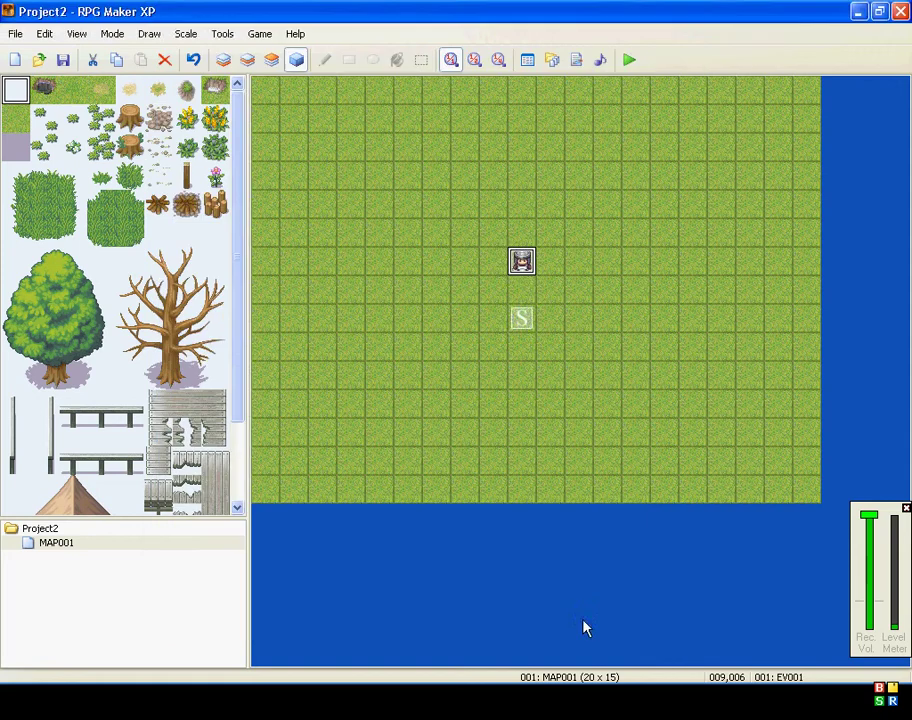
{"action": "left_click", "coordinate": [627, 58]}
{"action": "left_click", "coordinate": [380, 377]}
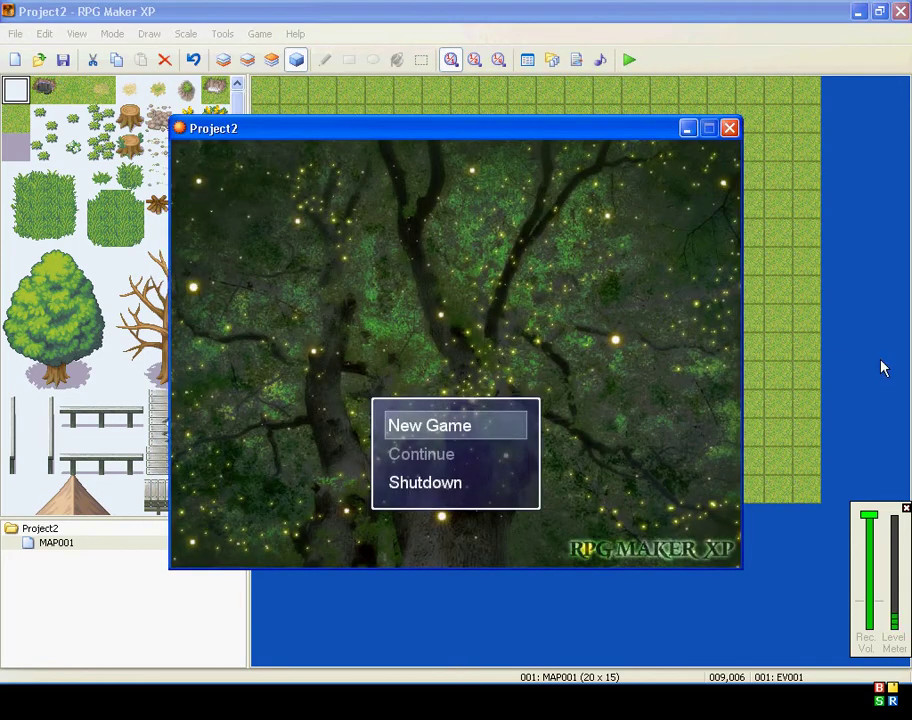
{"action": "key", "text": "Return"}
{"action": "key", "text": "Up"}
{"action": "key", "text": "Return"}
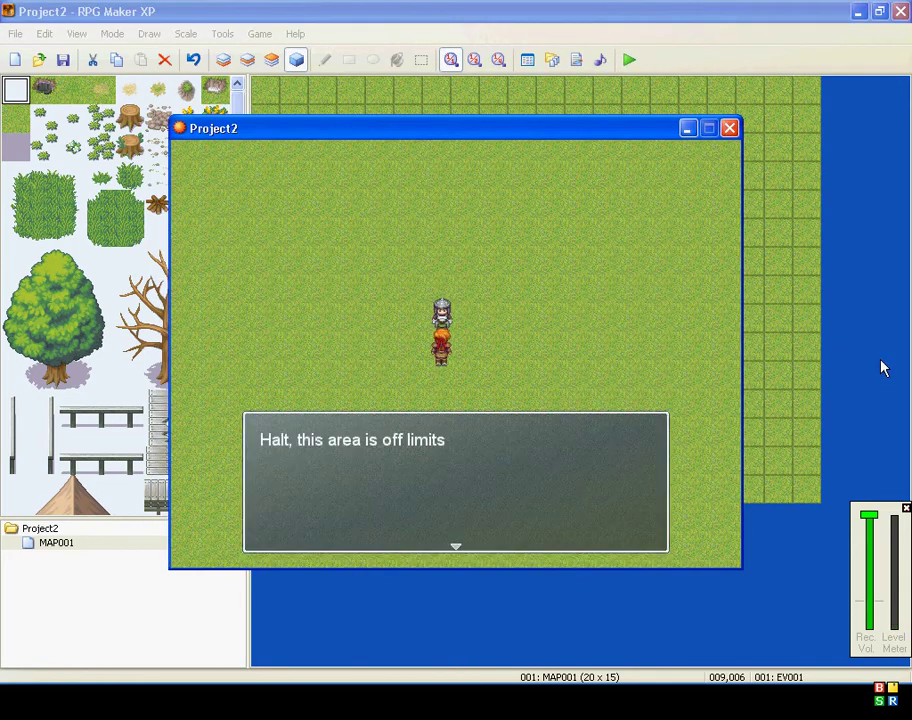
{"action": "key", "text": "Return"}
{"action": "key", "text": "Return"}
{"action": "key", "text": "Return"}
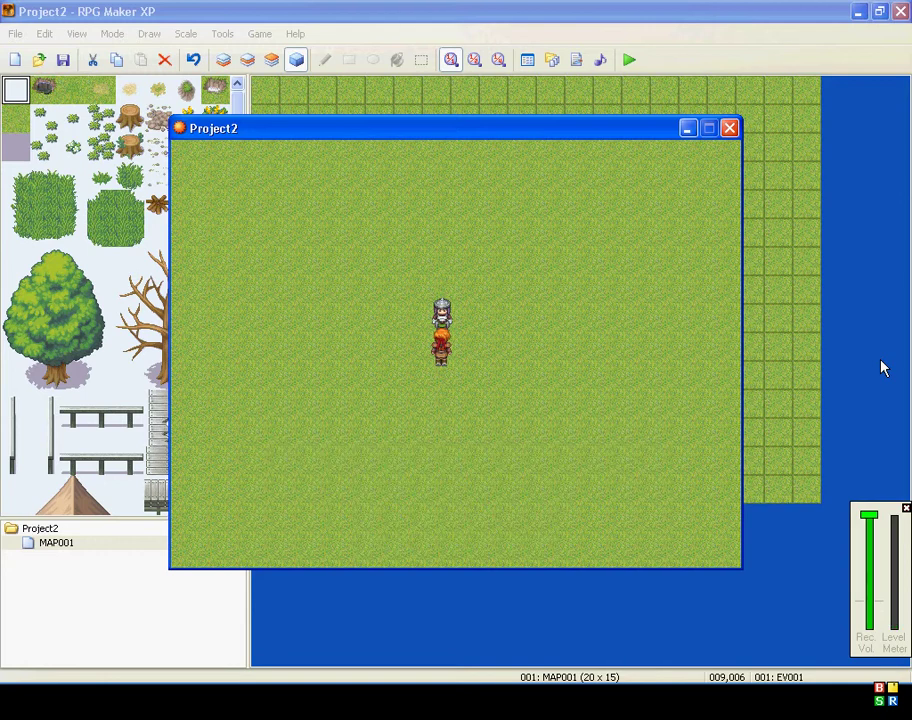
{"action": "left_click", "coordinate": [730, 134]}
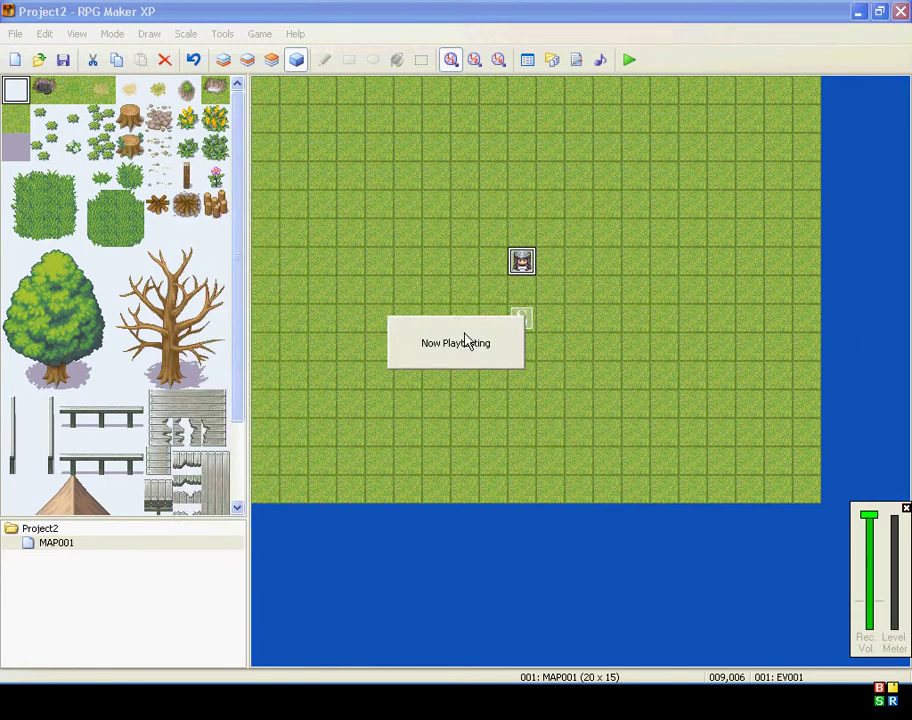
Set the guard's trigger to Autorun, save and playtest a new game, then reopen the event.
{"action": "double_click", "coordinate": [522, 265]}
{"action": "left_click", "coordinate": [313, 550]}
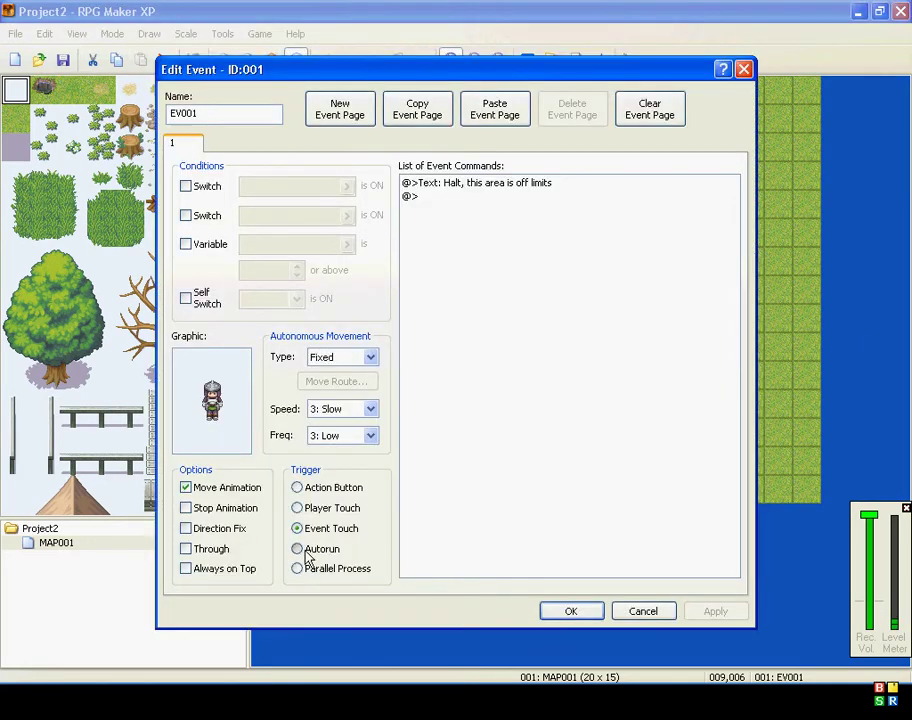
{"action": "left_click", "coordinate": [571, 614]}
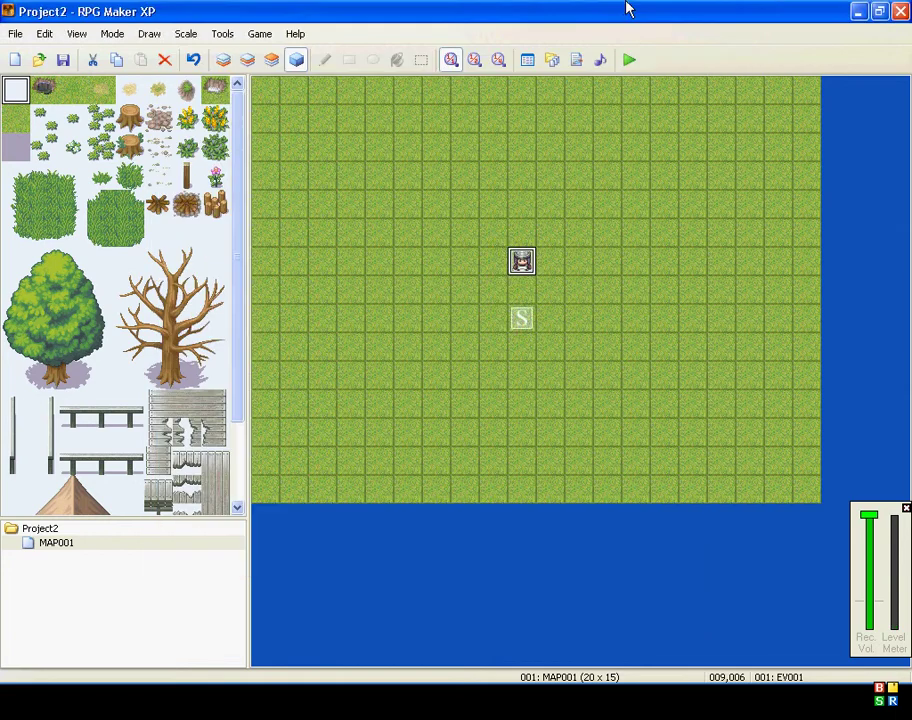
{"action": "left_click", "coordinate": [629, 62]}
{"action": "left_click", "coordinate": [395, 374]}
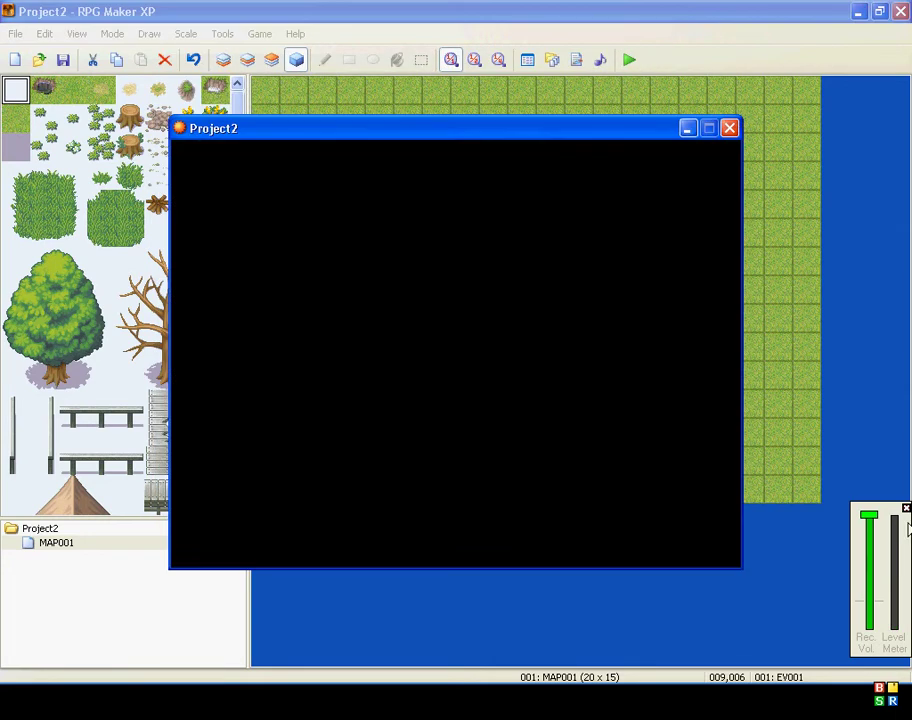
{"action": "key", "text": "Return"}
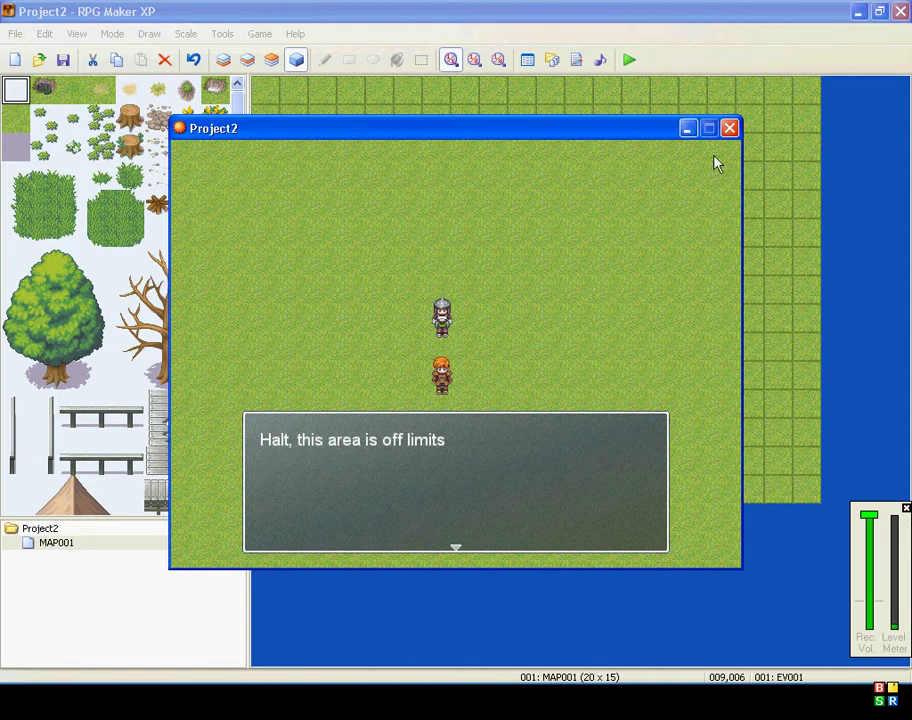
{"action": "key", "text": "alt+F4"}
{"action": "double_click", "coordinate": [517, 272]}
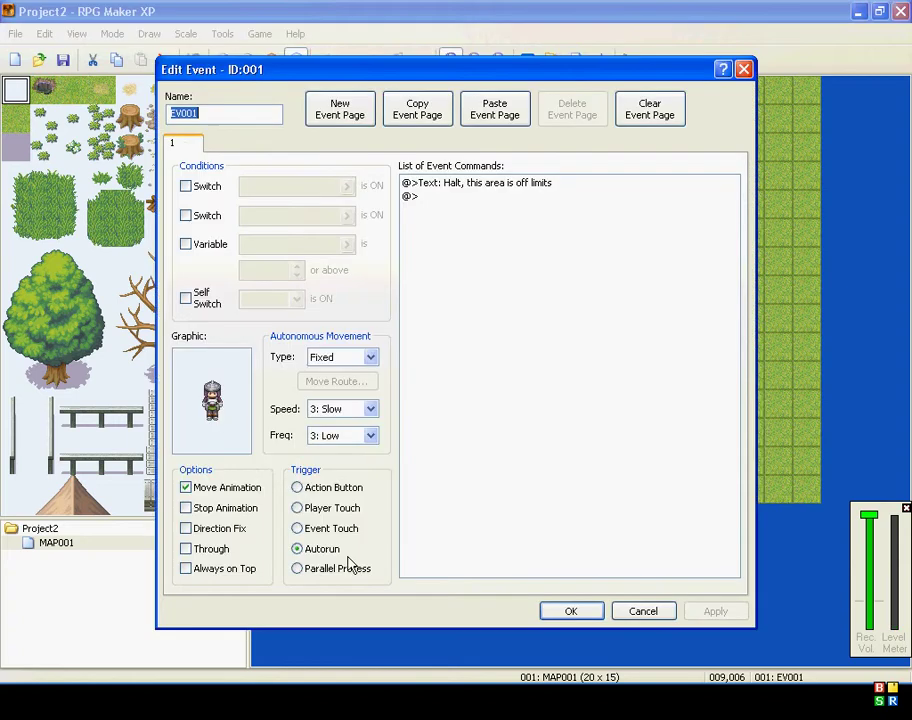
Switch the trigger to Parallel Process, then save and playtest, walking down to see the Halt message.
{"action": "left_click", "coordinate": [298, 568]}
{"action": "left_click", "coordinate": [563, 622]}
{"action": "key", "text": "F12"}
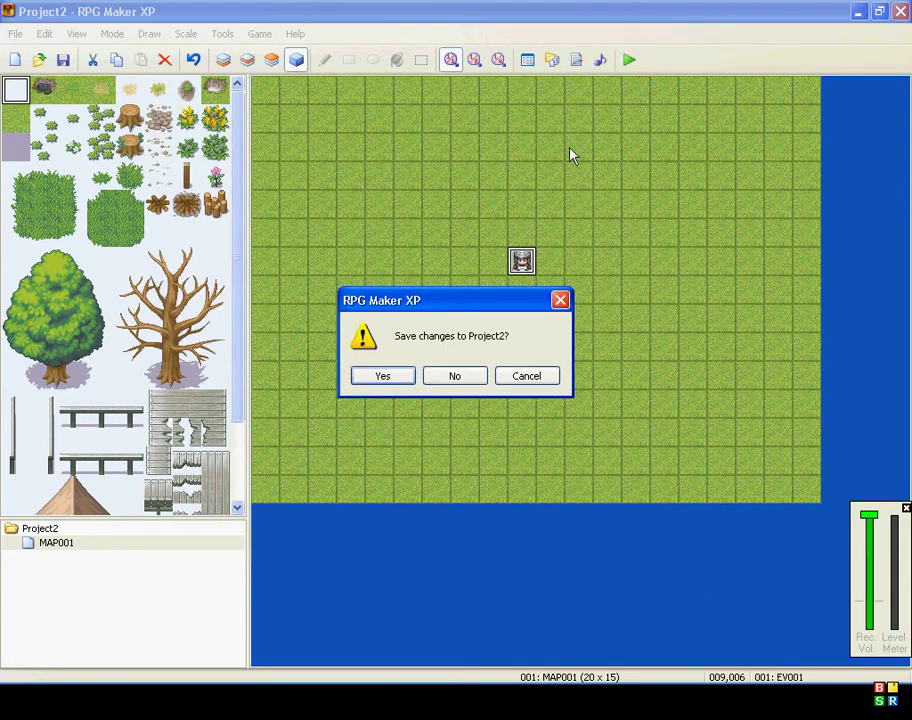
{"action": "left_click", "coordinate": [381, 378]}
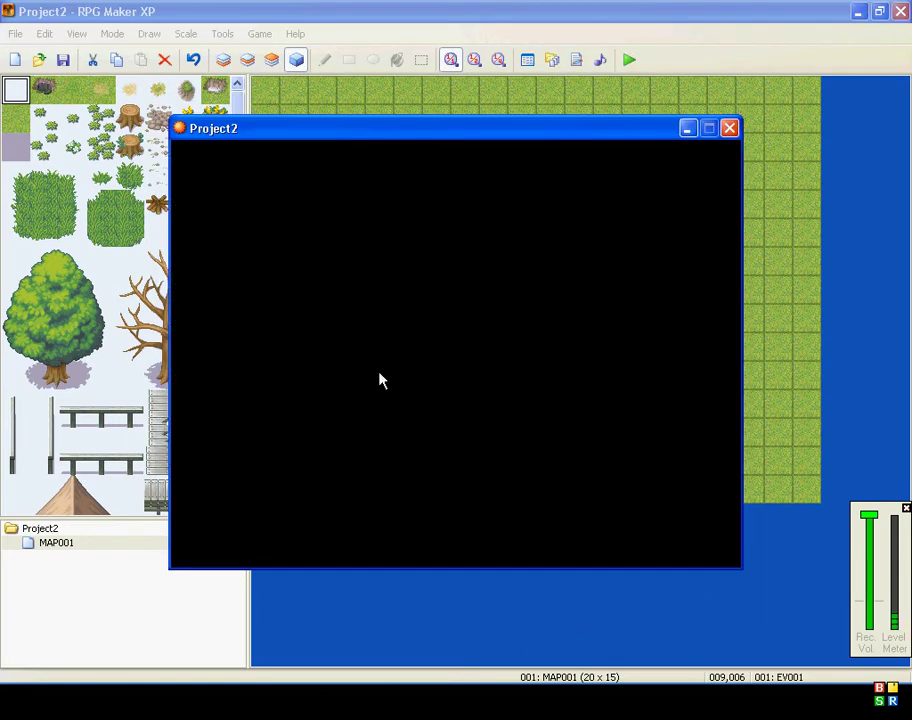
{"action": "key", "text": "Return"}
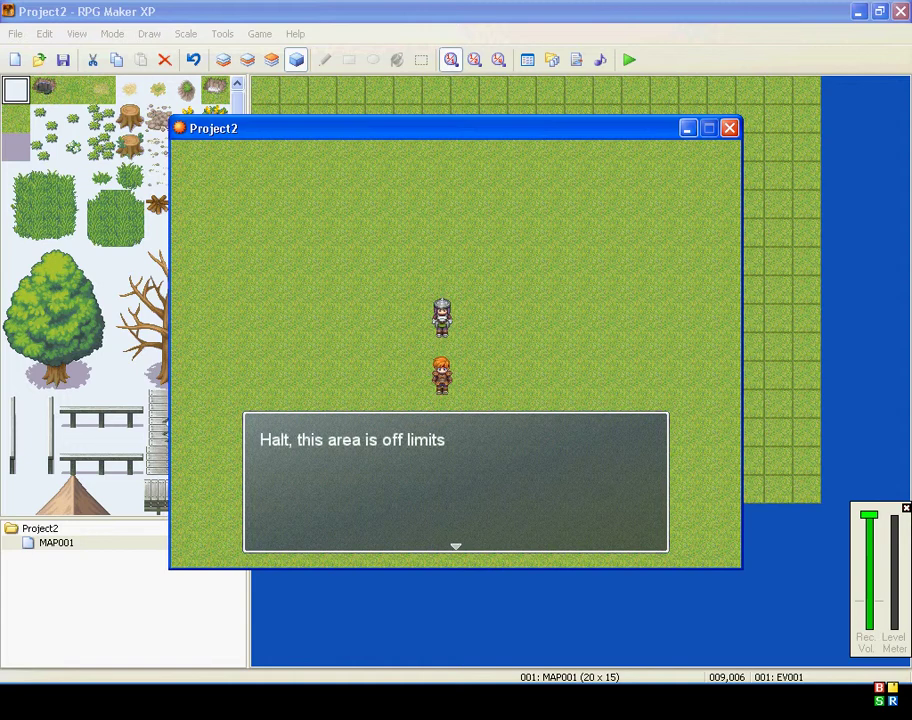
{"action": "key", "text": "Return"}
{"action": "key", "text": "Return"}
{"action": "key", "text": "Return"}
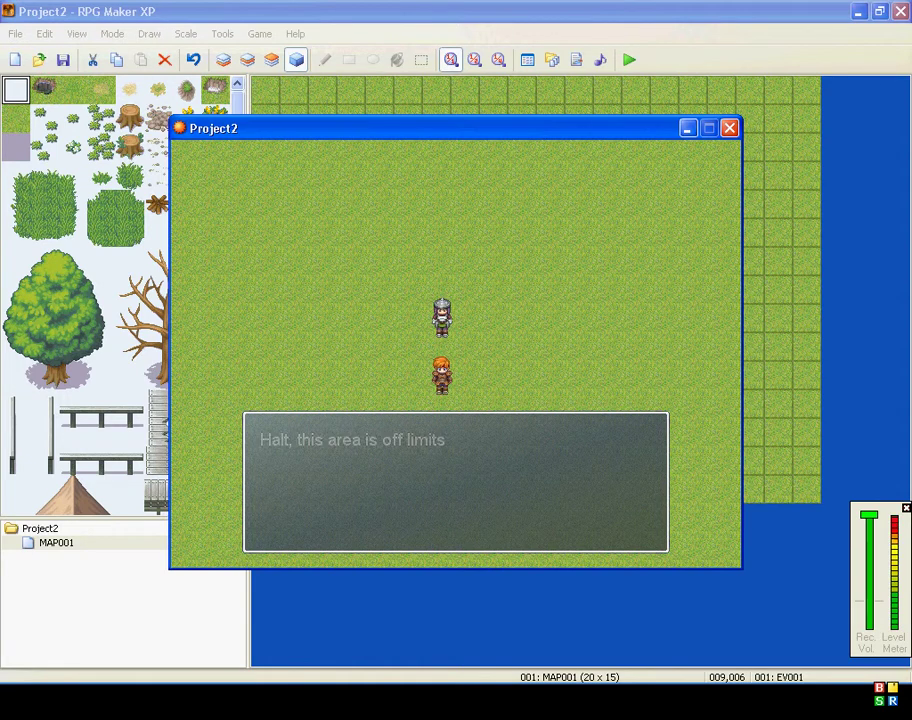
{"action": "key", "text": "Down"}
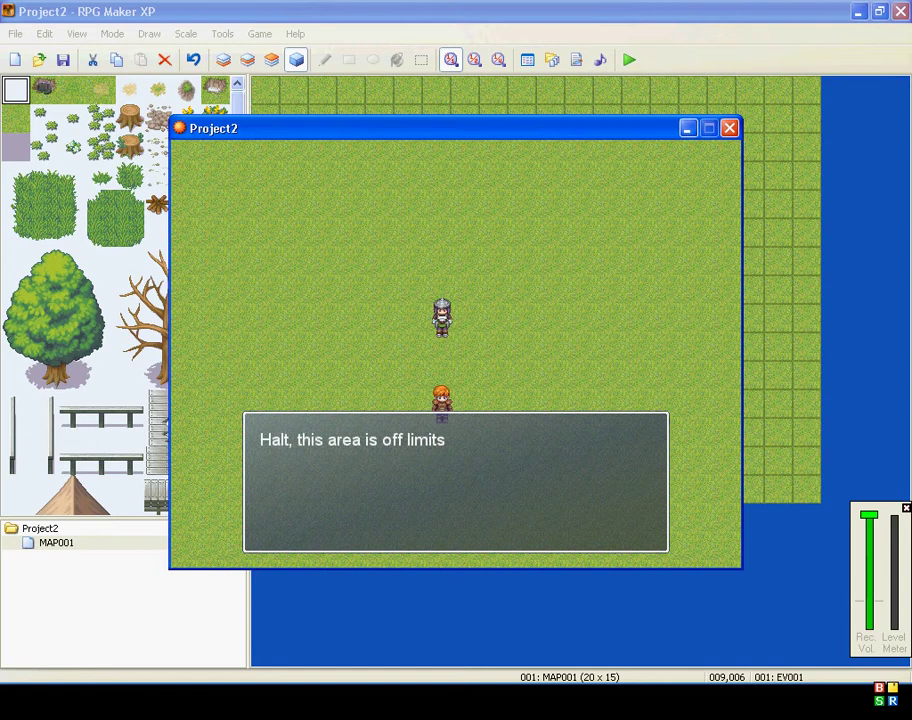
{"action": "key", "text": "Return"}
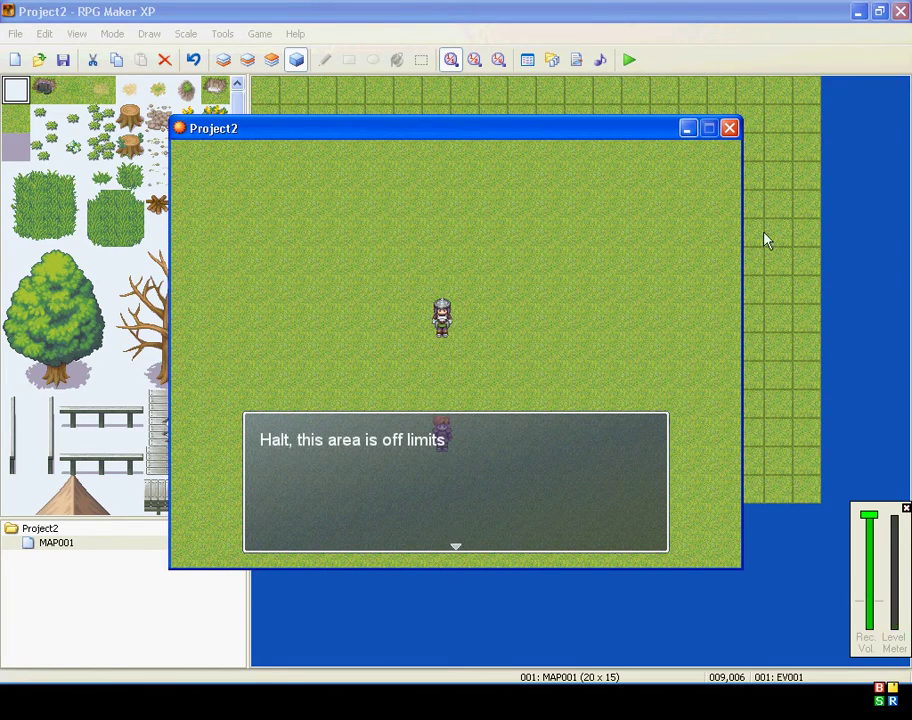
{"action": "left_click", "coordinate": [729, 128]}
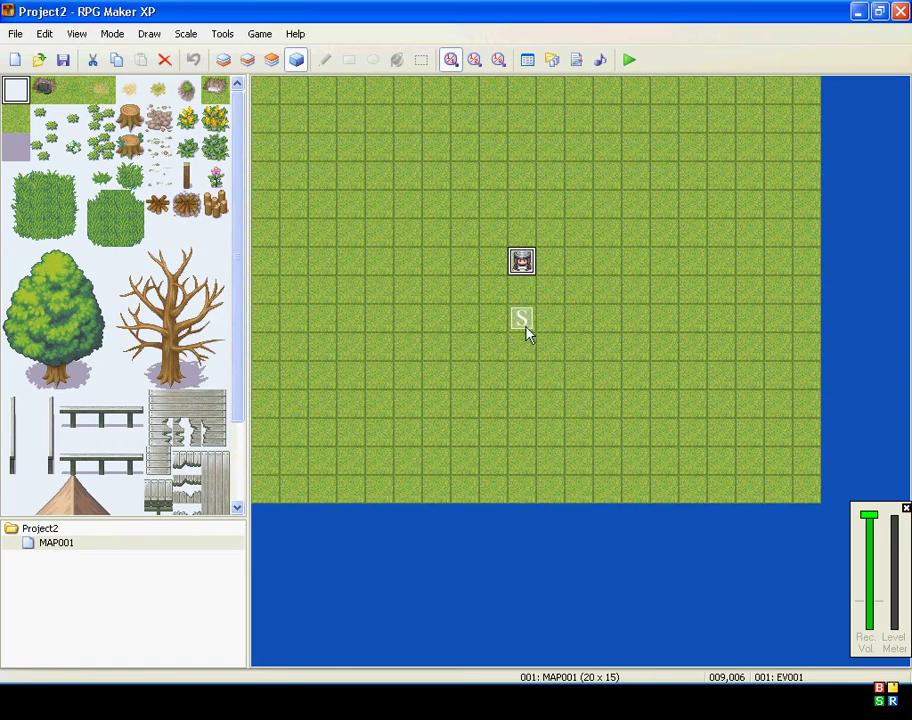
Reopen EV001 and set its graphic to (None), removing the soldier sprite.
{"action": "left_click", "coordinate": [523, 324]}
{"action": "left_click", "coordinate": [525, 263]}
{"action": "double_click", "coordinate": [525, 263]}
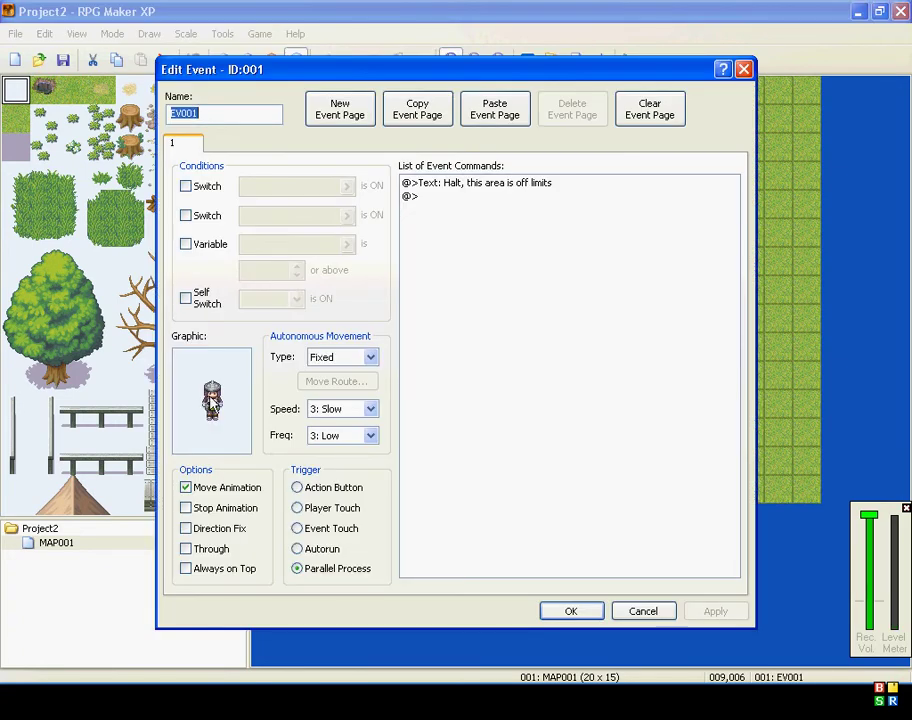
{"action": "right_click", "coordinate": [210, 388]}
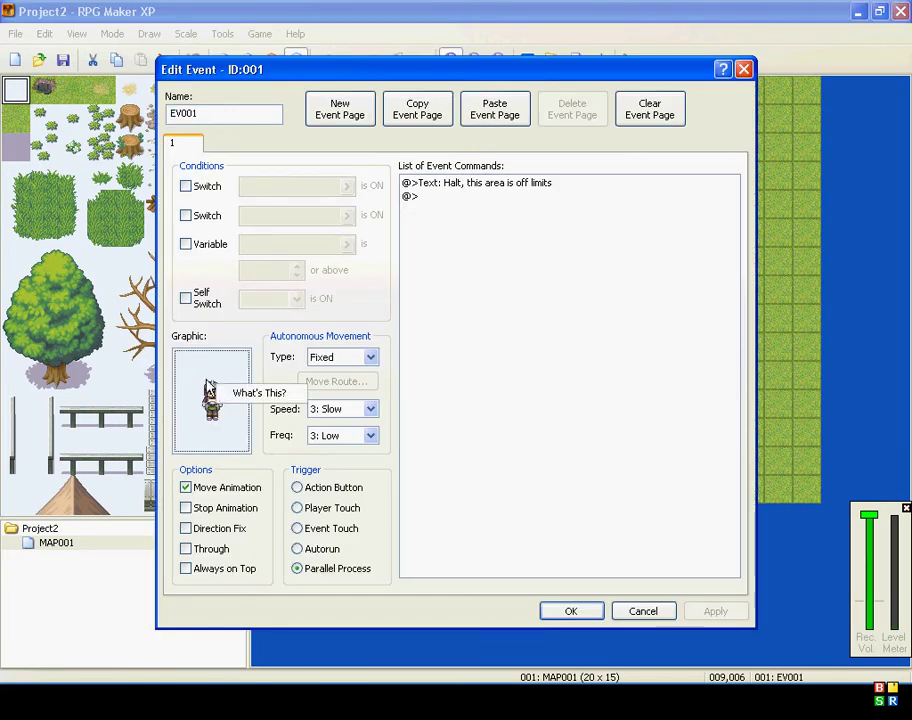
{"action": "double_click", "coordinate": [210, 395]}
{"action": "scroll", "coordinate": [291, 230], "scroll_direction": "up", "scroll_amount": 9}
{"action": "scroll", "coordinate": [279, 203], "scroll_direction": "up", "scroll_amount": 4}
{"action": "left_click", "coordinate": [243, 156]}
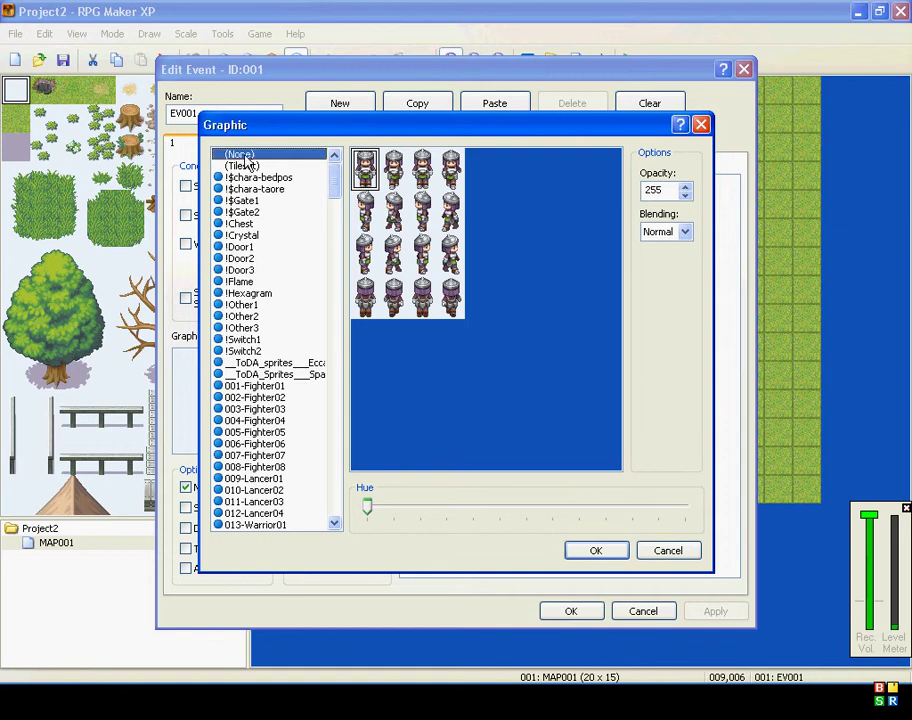
{"action": "left_click", "coordinate": [595, 550]}
{"action": "left_click", "coordinate": [505, 197]}
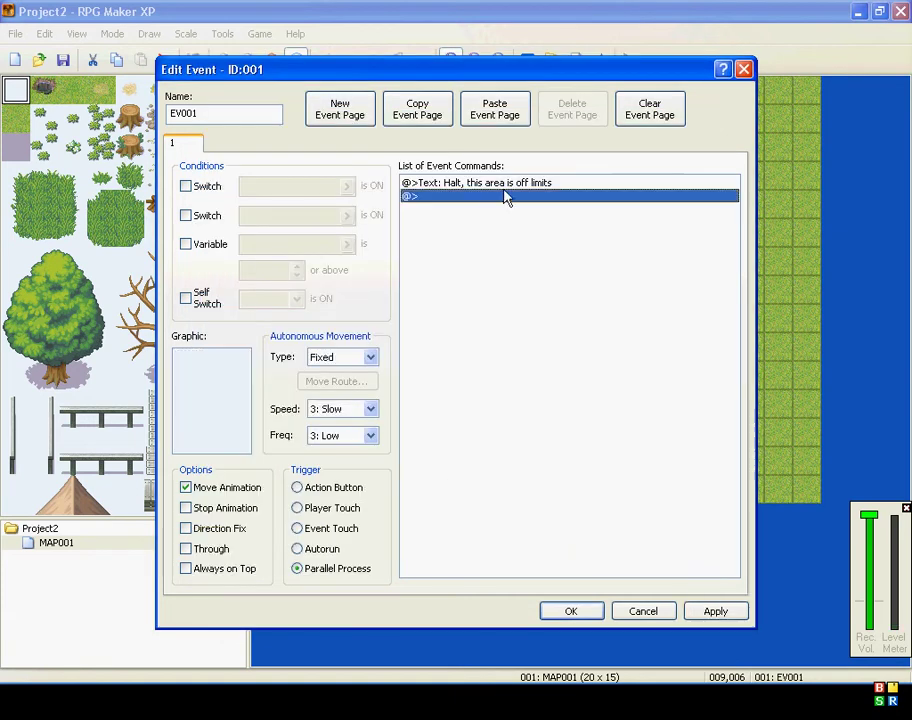
Delete the Halt message and add a Show Text saying 'welcome to my tutorial'.
{"action": "left_click", "coordinate": [502, 183]}
{"action": "key", "text": "Delete"}
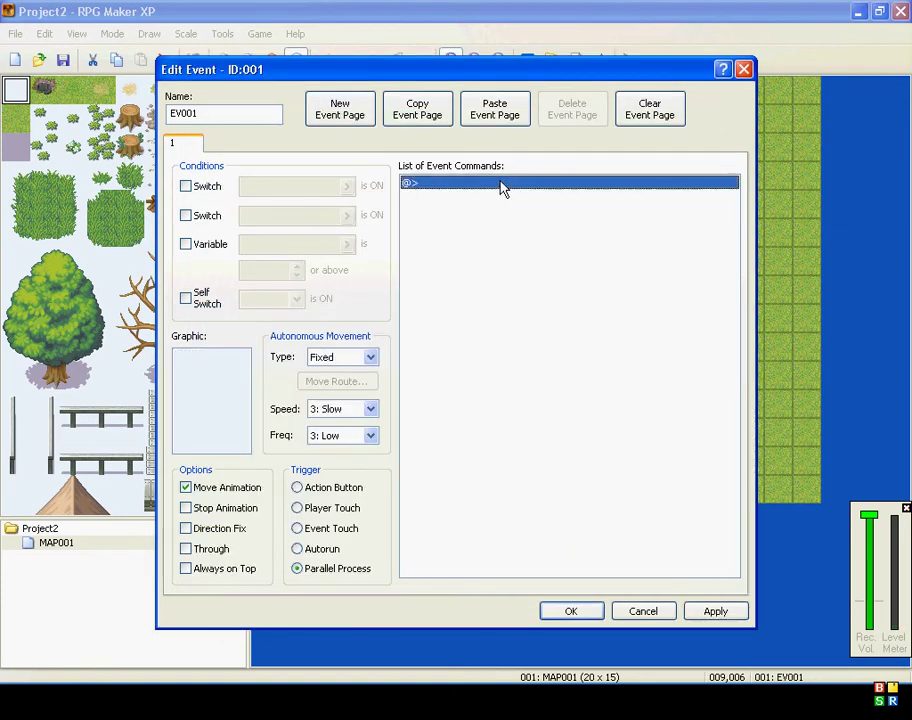
{"action": "double_click", "coordinate": [502, 186]}
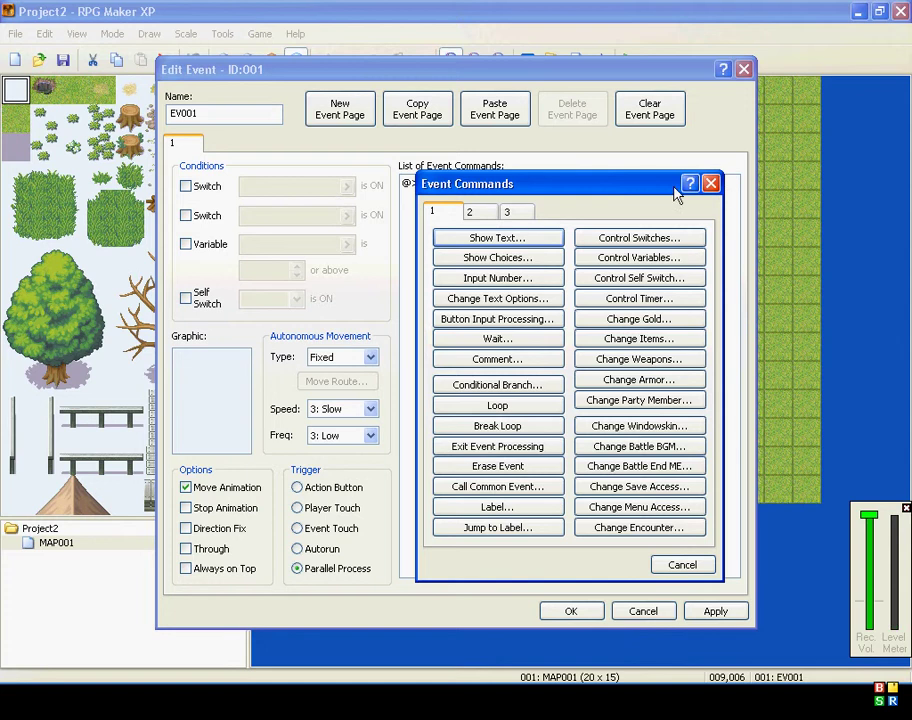
{"action": "left_click", "coordinate": [455, 243]}
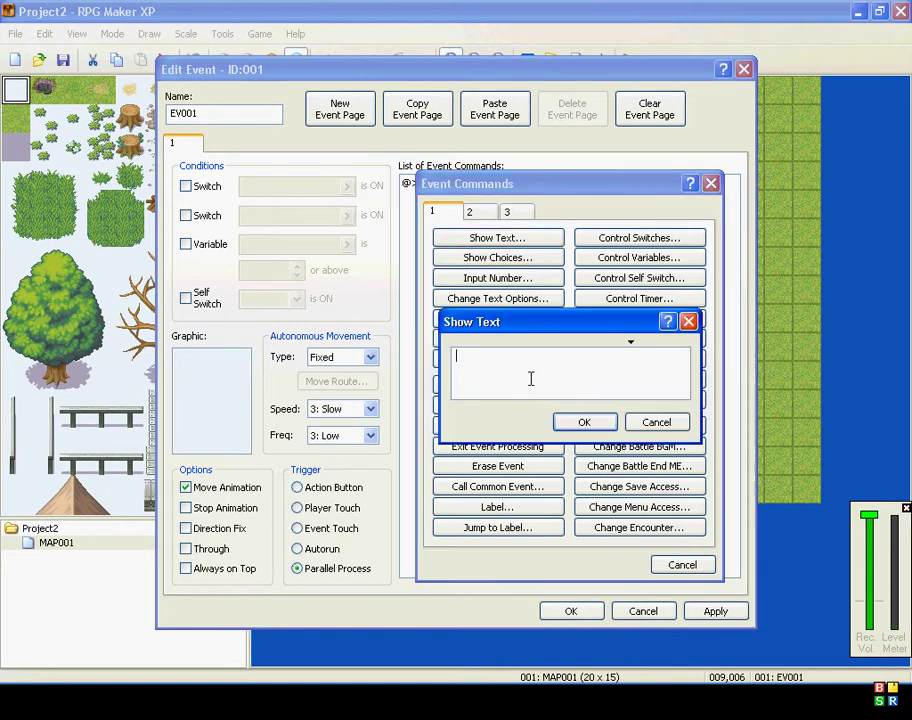
{"action": "type", "text": "wel"}
{"action": "type", "text": "e "}
{"action": "type", "text": "ial"}
{"action": "left_click", "coordinate": [578, 424]}
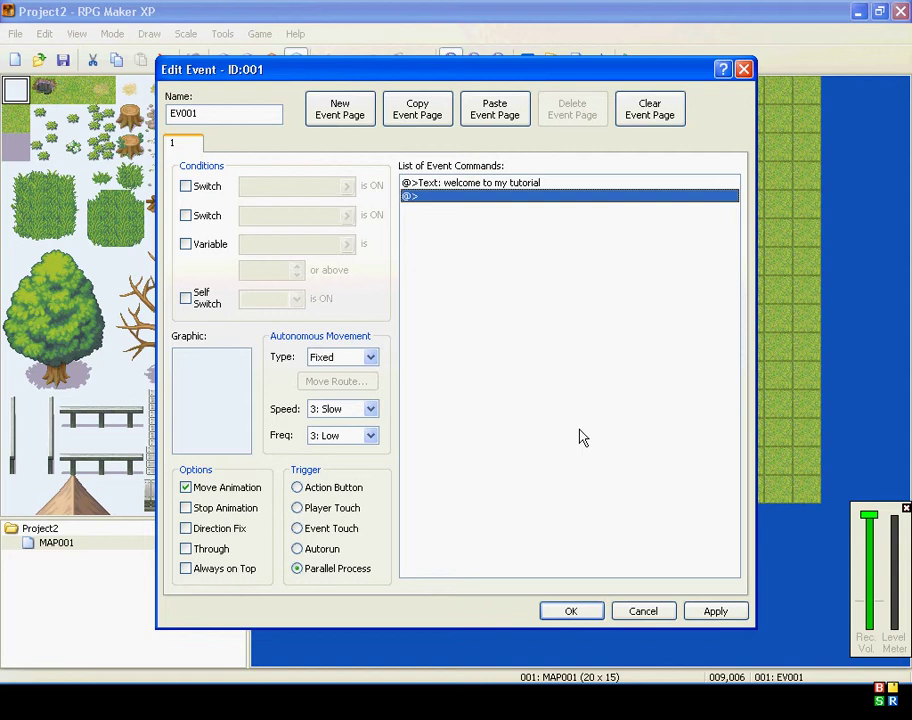
Add a second Show Text message reading 'this is a test'.
{"action": "double_click", "coordinate": [502, 197]}
{"action": "left_click", "coordinate": [487, 238]}
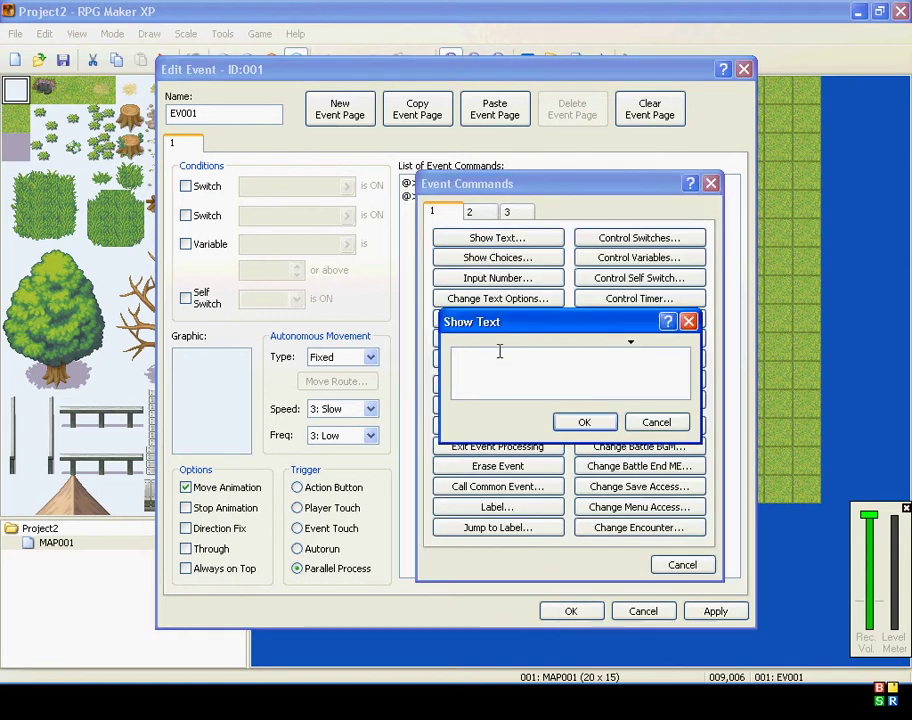
{"action": "type", "text": "this is "}
{"action": "type", "text": "a test"}
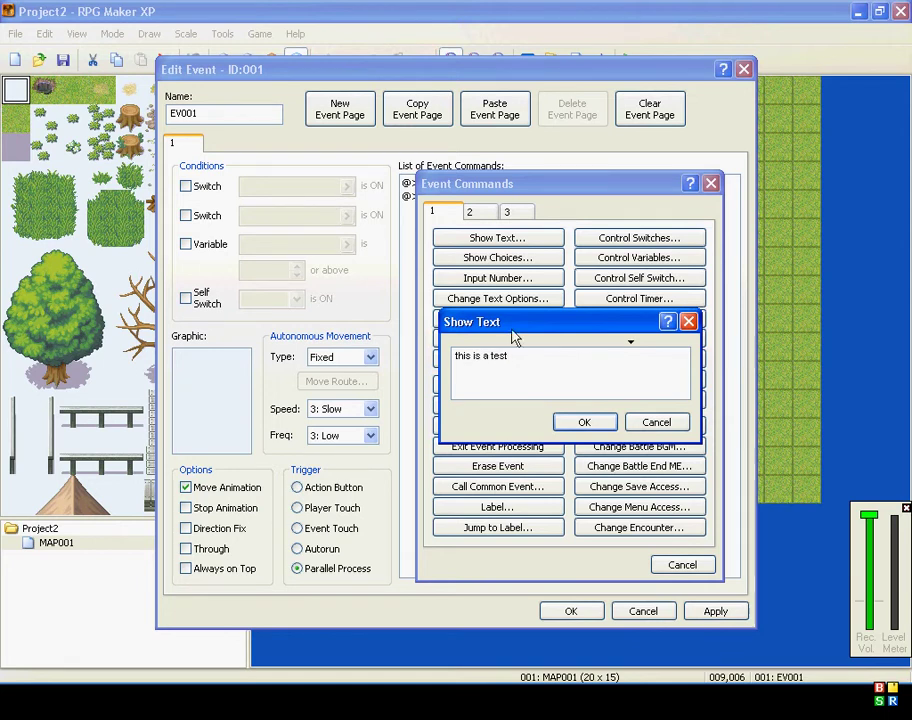
{"action": "left_click", "coordinate": [580, 424]}
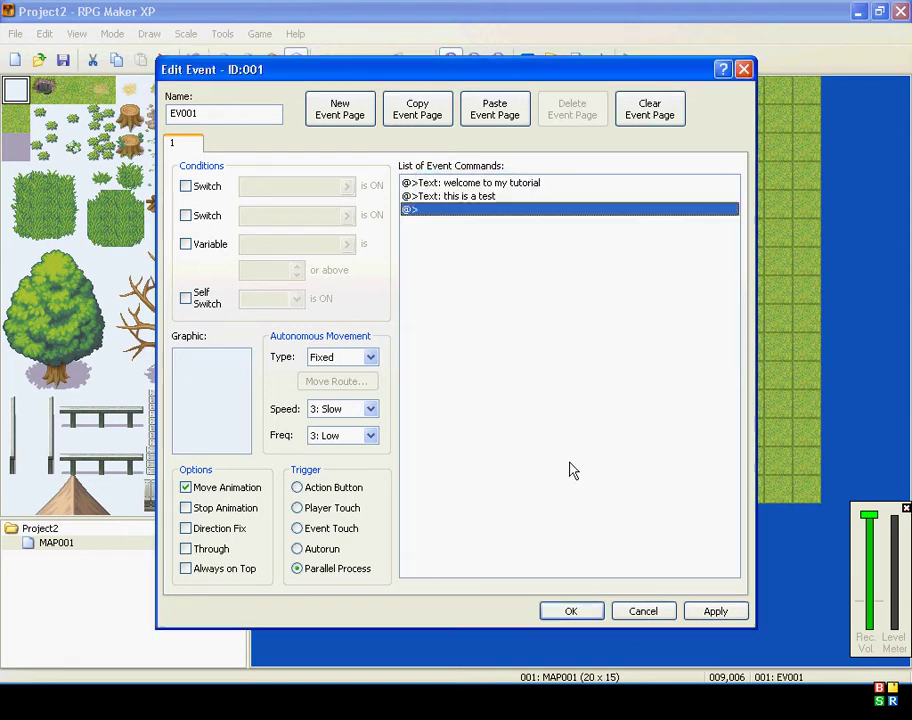
Save the event and playtest a New Game through 'welcome to my tutorial' and 'this is a test'.
{"action": "left_click", "coordinate": [567, 612]}
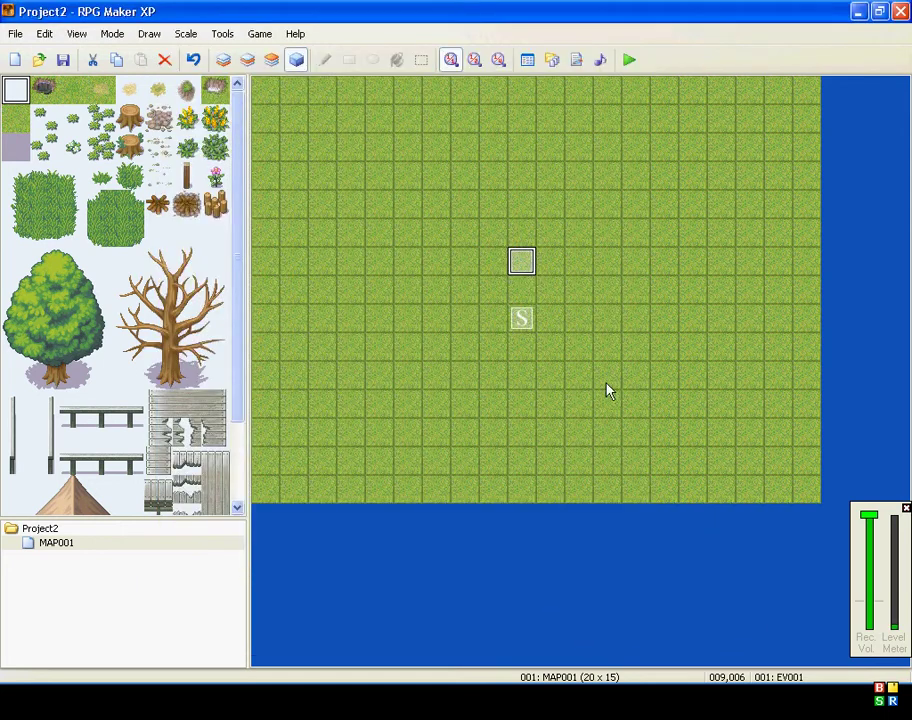
{"action": "left_click", "coordinate": [629, 59]}
{"action": "left_click", "coordinate": [368, 377]}
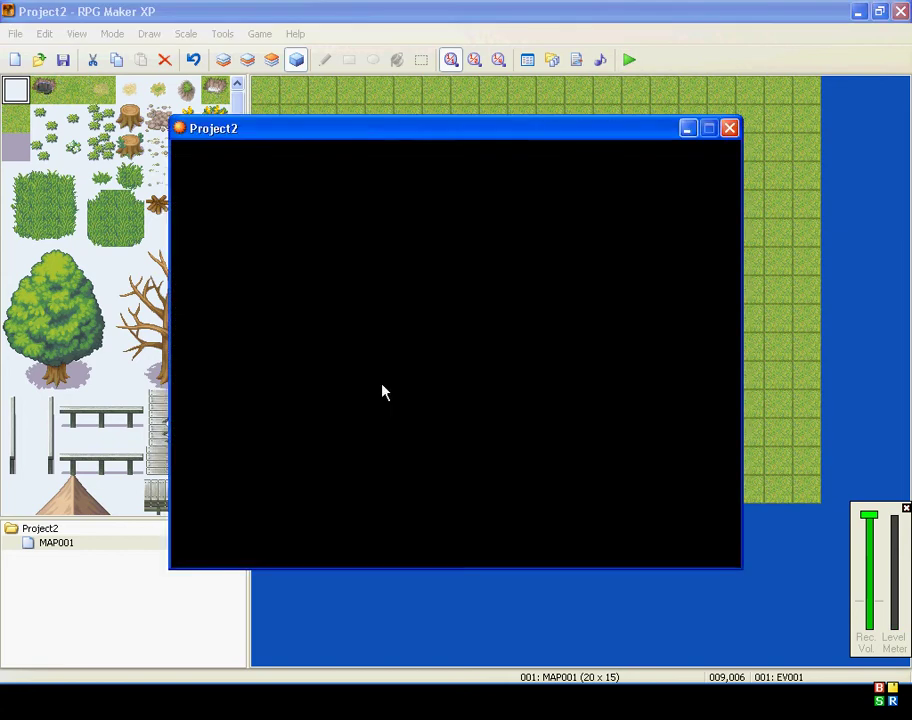
{"action": "key", "text": "Return"}
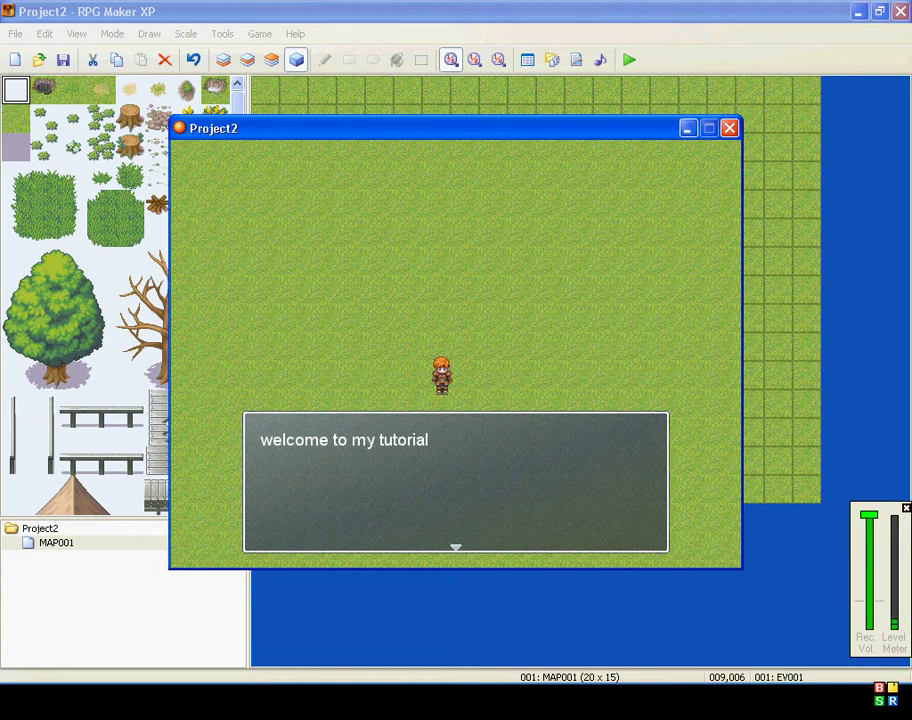
{"action": "key", "text": "Return"}
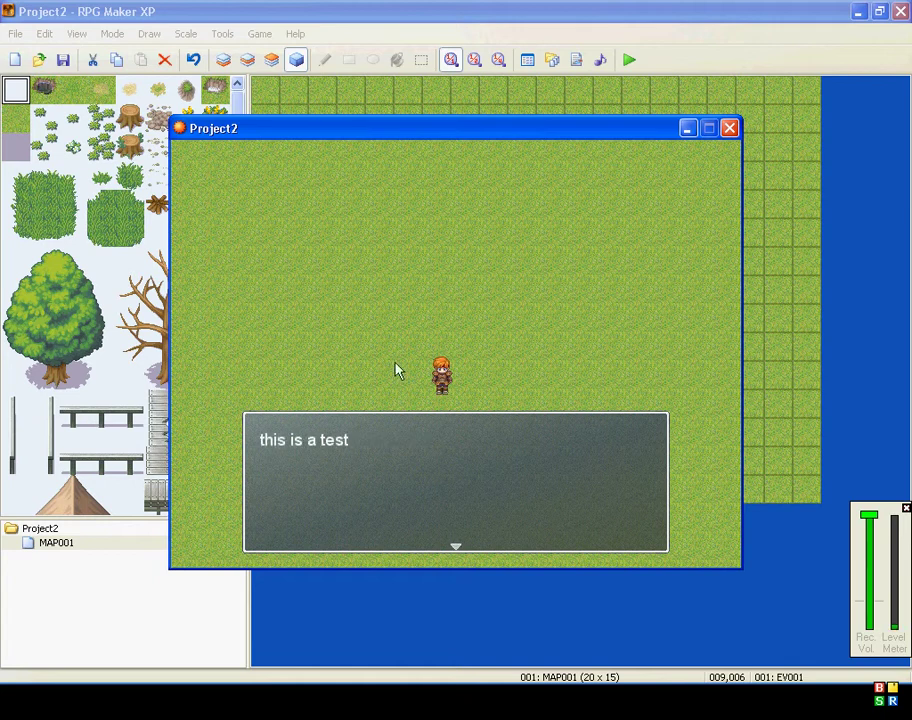
{"action": "left_click", "coordinate": [729, 128]}
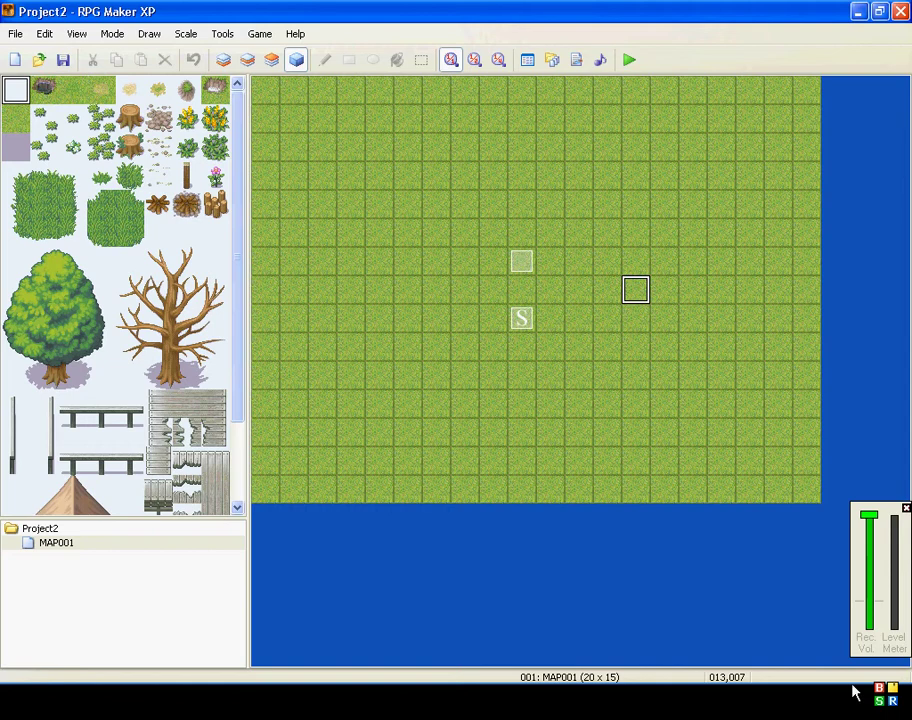
Reopen EV001 and switch its trigger from Parallel Process to Action Button.
{"action": "left_click", "coordinate": [523, 292]}
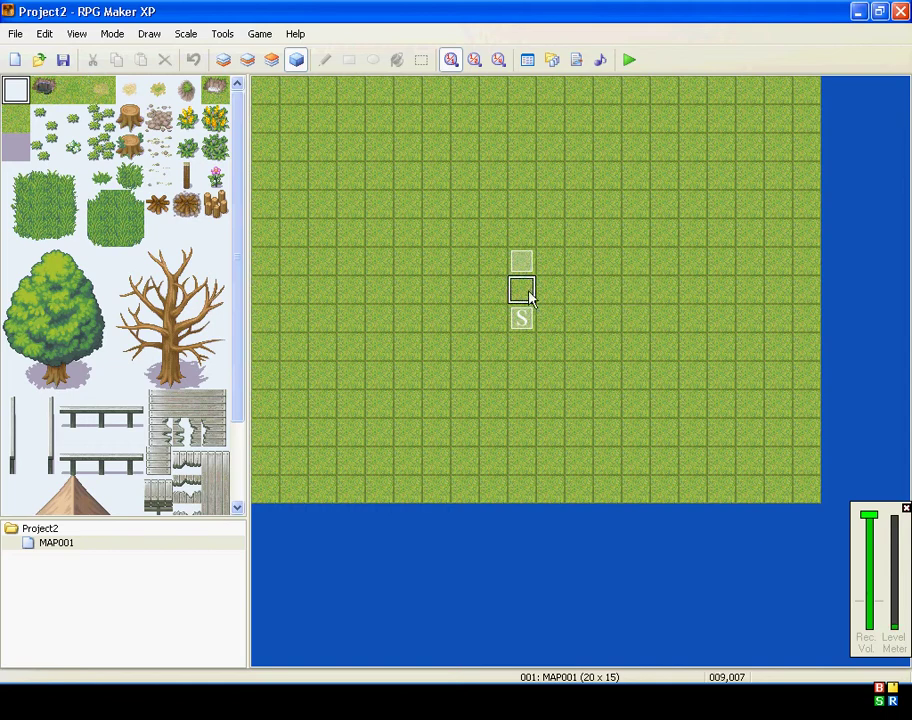
{"action": "left_click", "coordinate": [524, 266]}
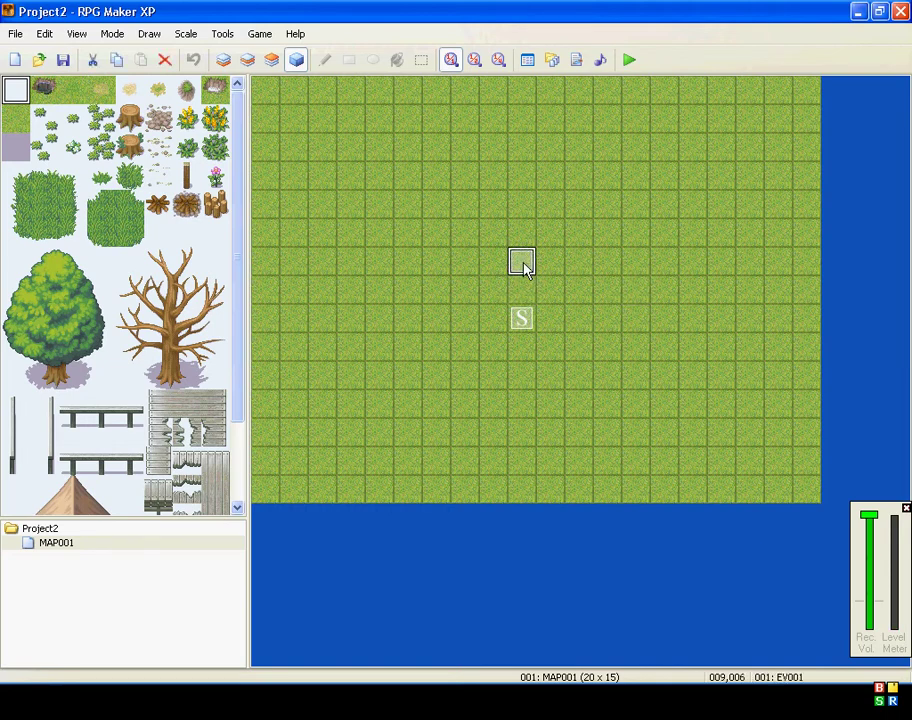
{"action": "double_click", "coordinate": [524, 266]}
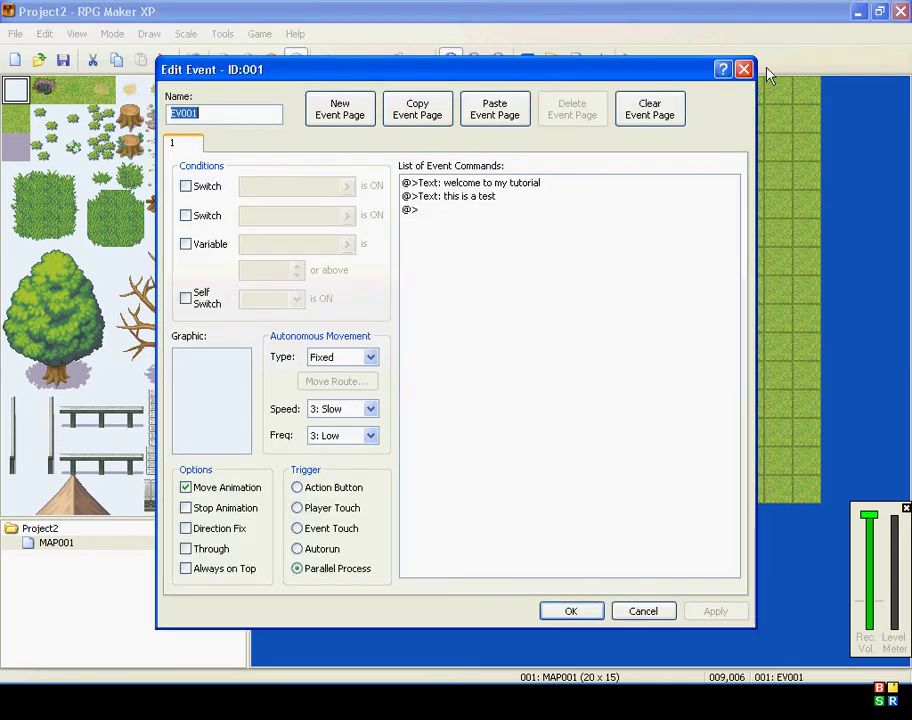
{"action": "left_click", "coordinate": [335, 489]}
{"action": "left_click", "coordinate": [322, 528]}
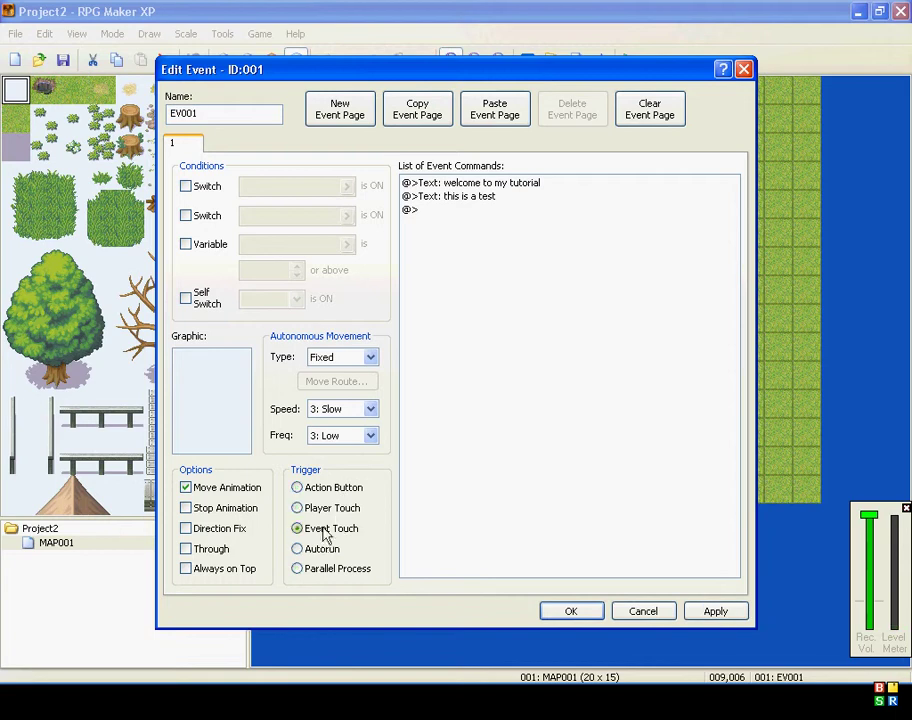
{"action": "left_click", "coordinate": [328, 568]}
{"action": "left_click", "coordinate": [332, 488]}
{"action": "left_click", "coordinate": [548, 610]}
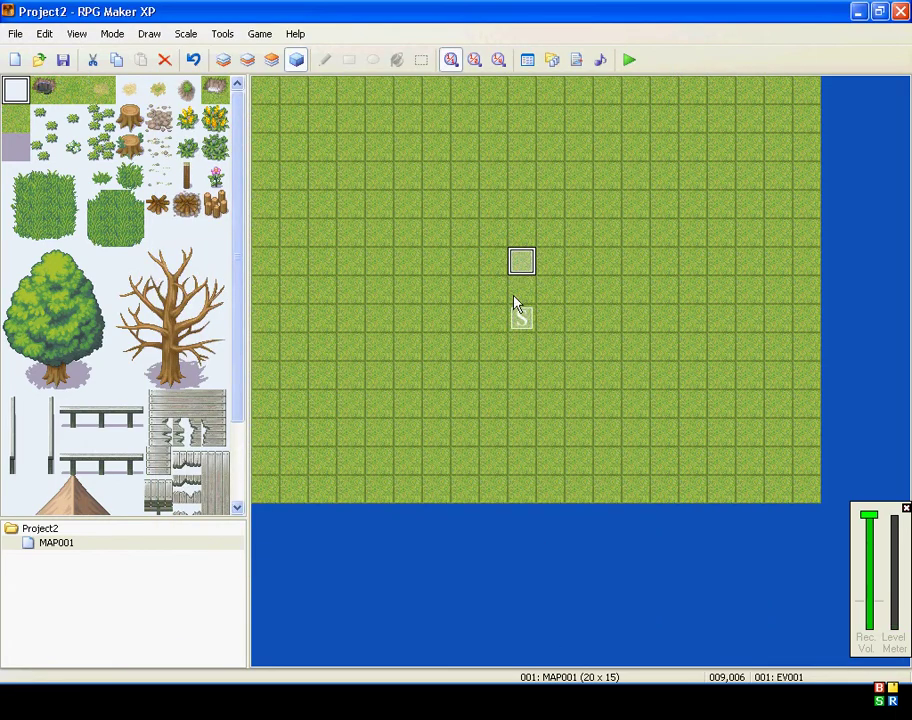